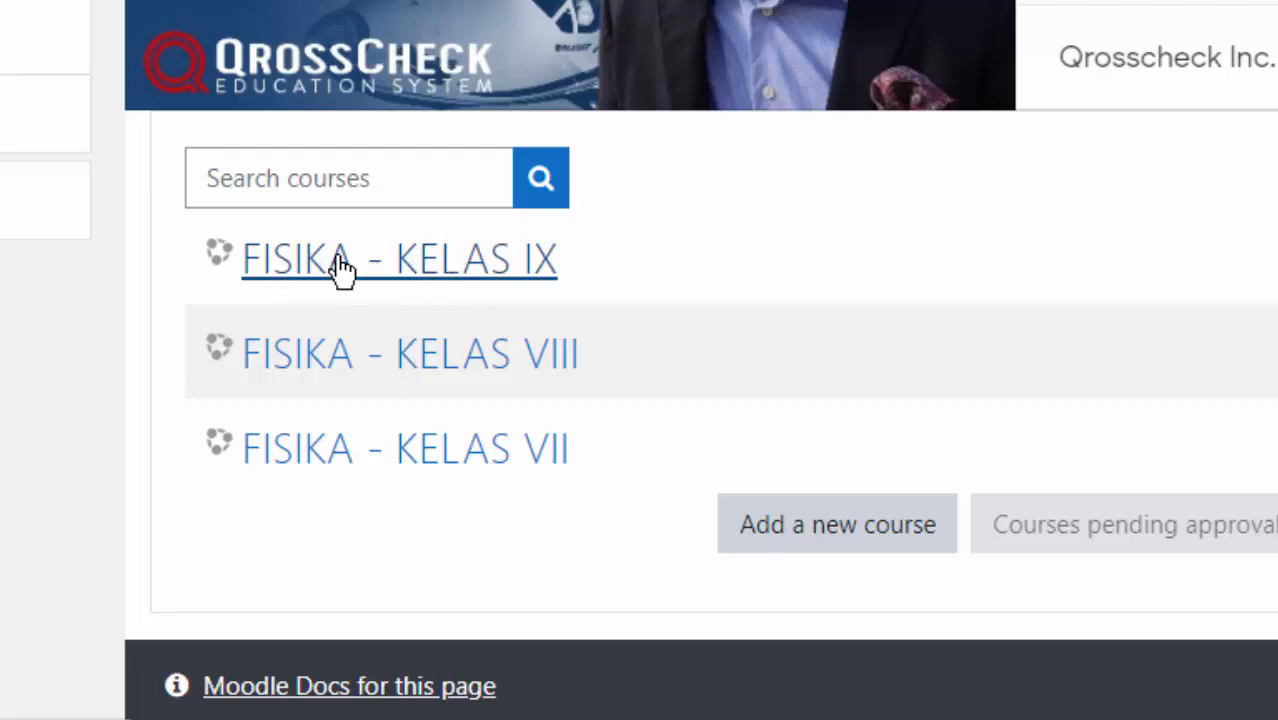
- Open the FISIKA - KELAS IX course and turn on its editing mode
triple_click(414, 265)
click(425, 340)
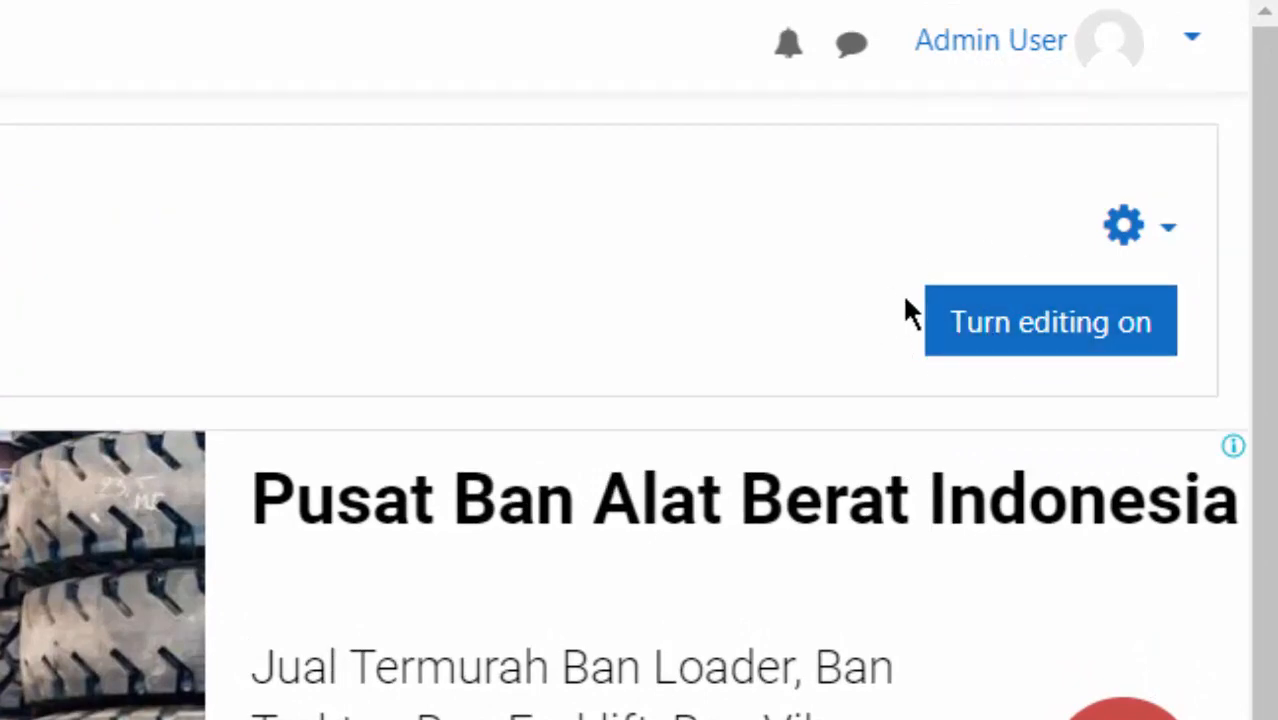
click(1084, 326)
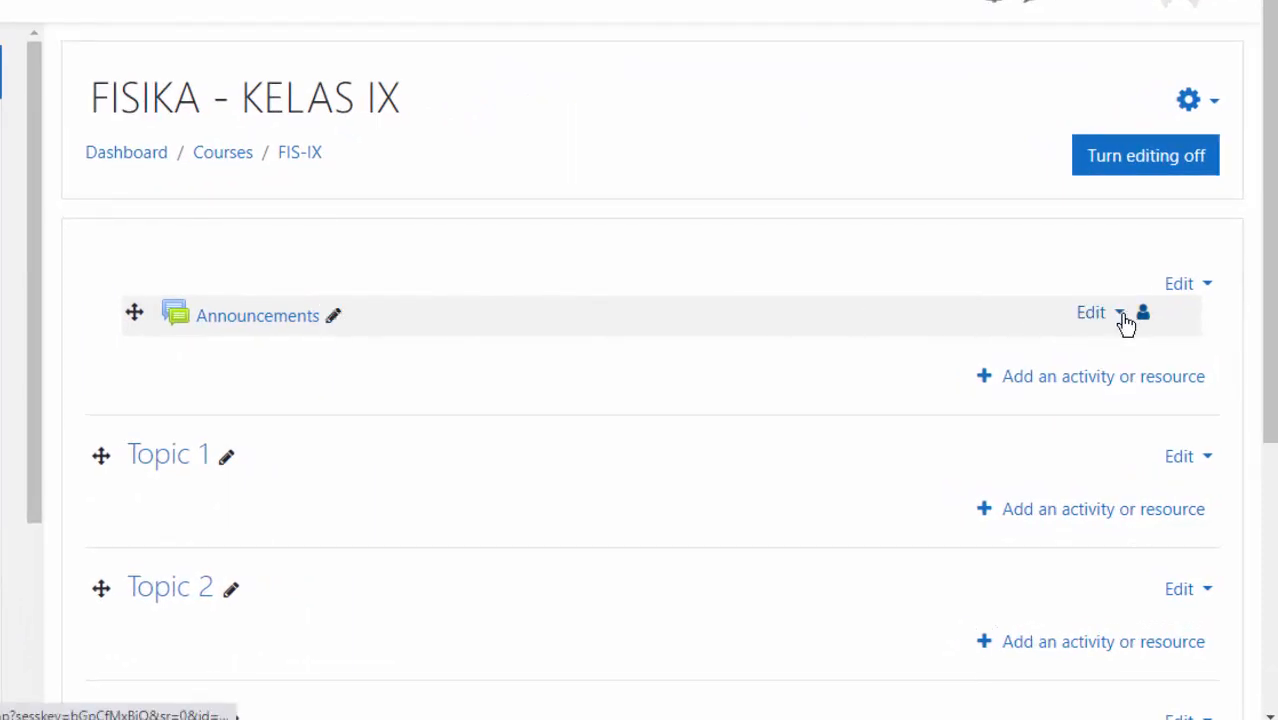
- Open the settings of the Announcements forum and change the forum name to INFORMASI
click(1118, 316)
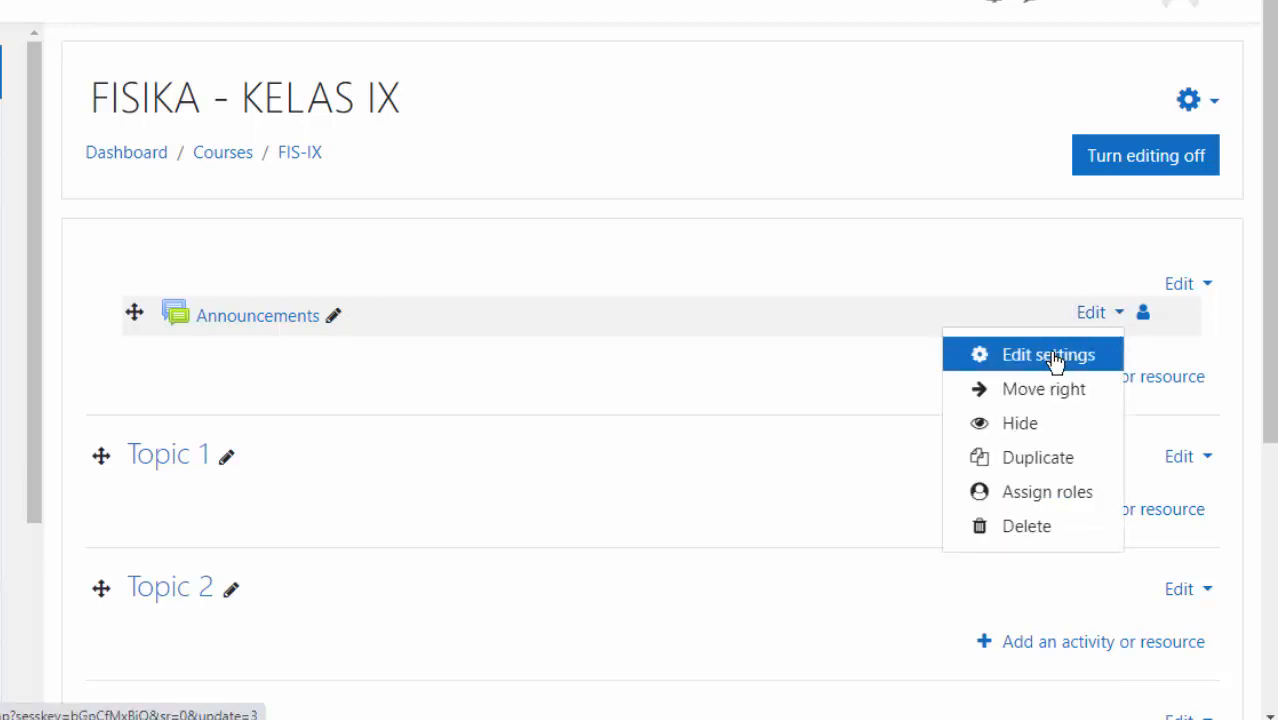
key(Escape)
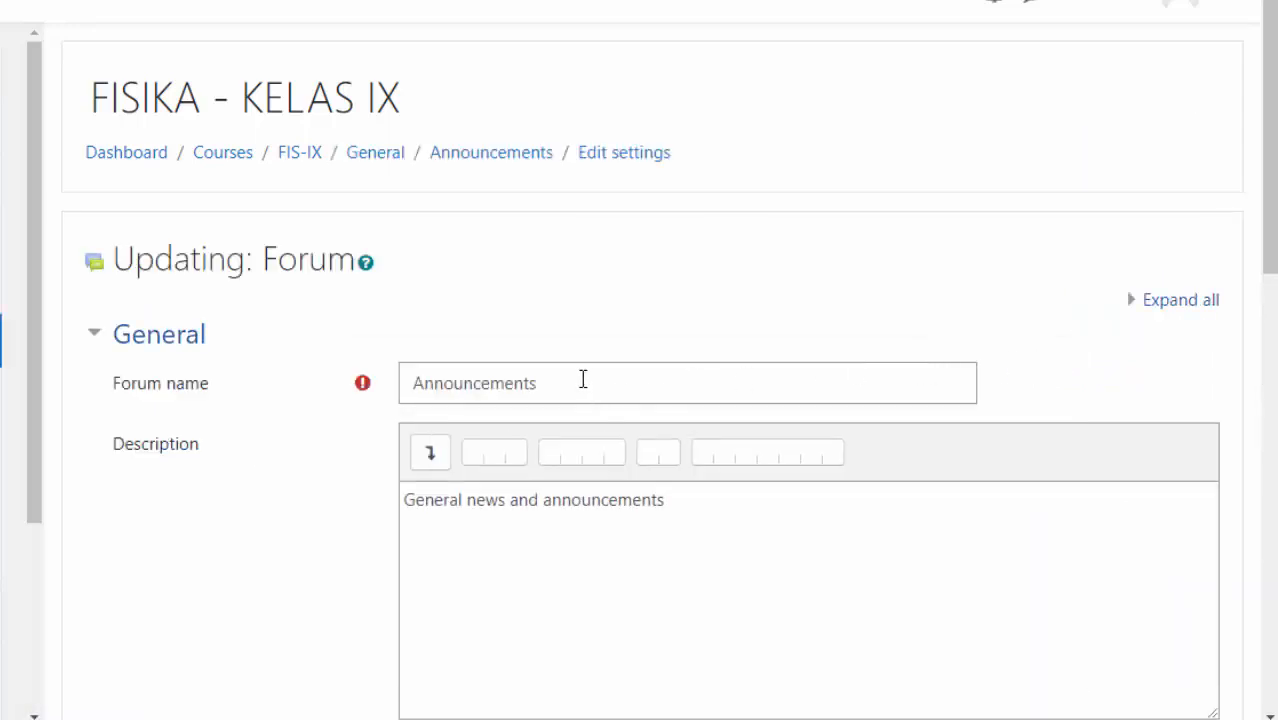
drag(580, 378, 358, 392)
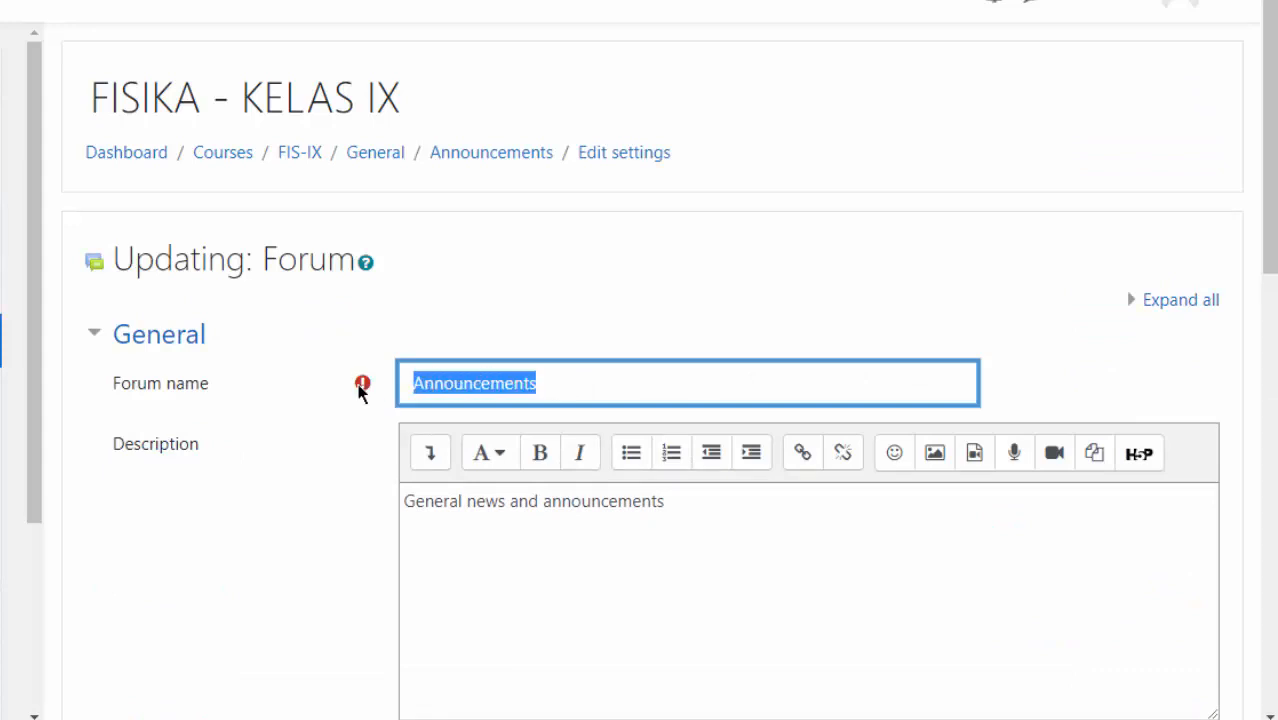
text(IN)
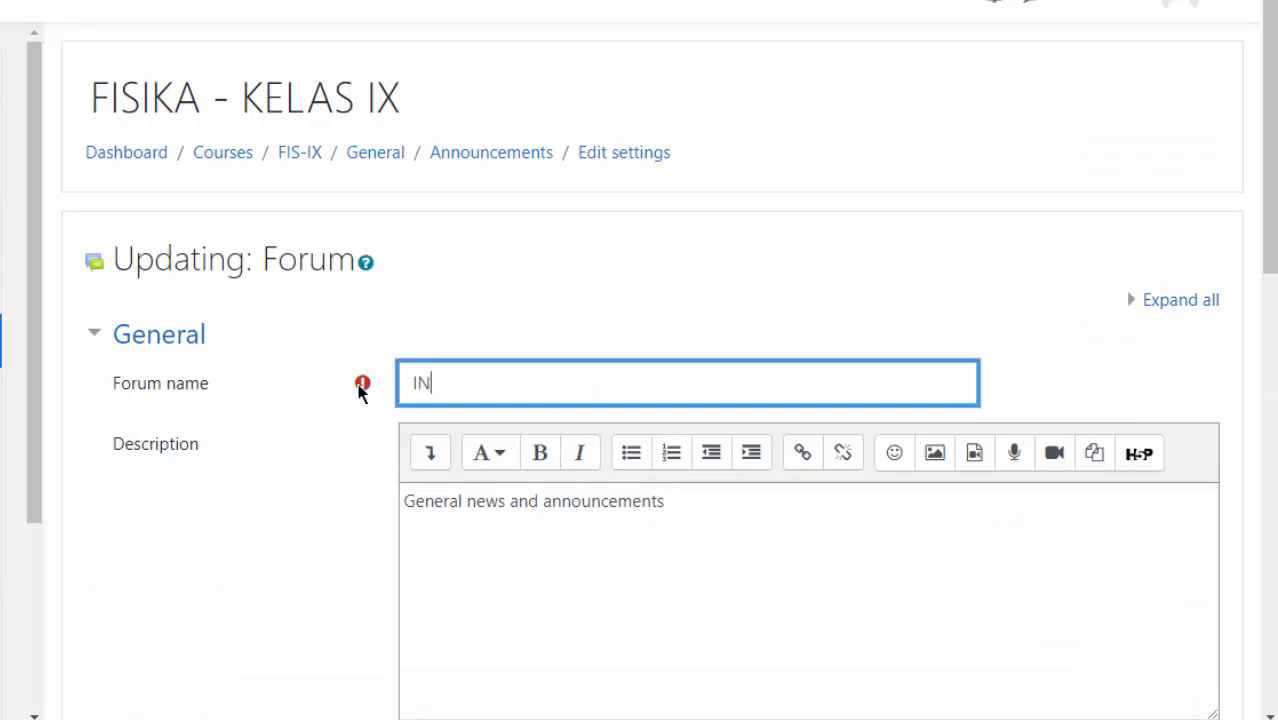
text(FORMASI)
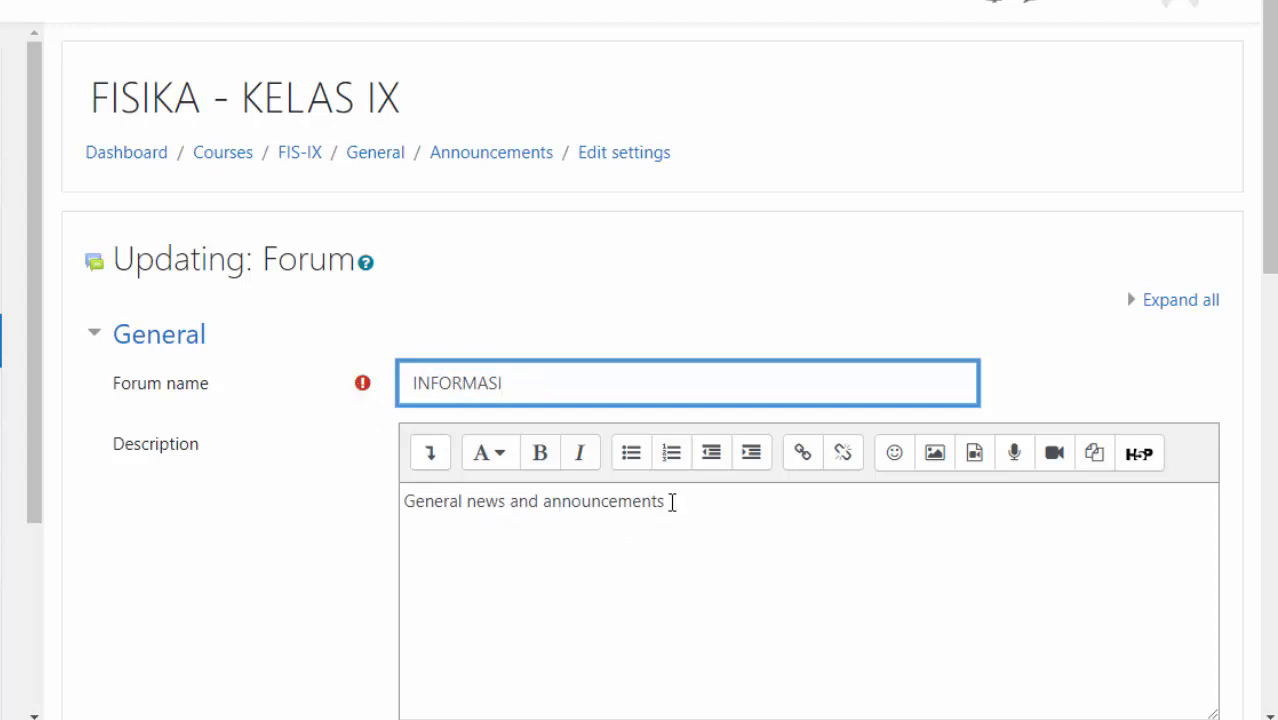
- Replace the forum description with "Para siswa silakan belajar dengan sungguh-sungguh, walaupun tanpa guru." and format it in italics
drag(690, 508, 392, 502)
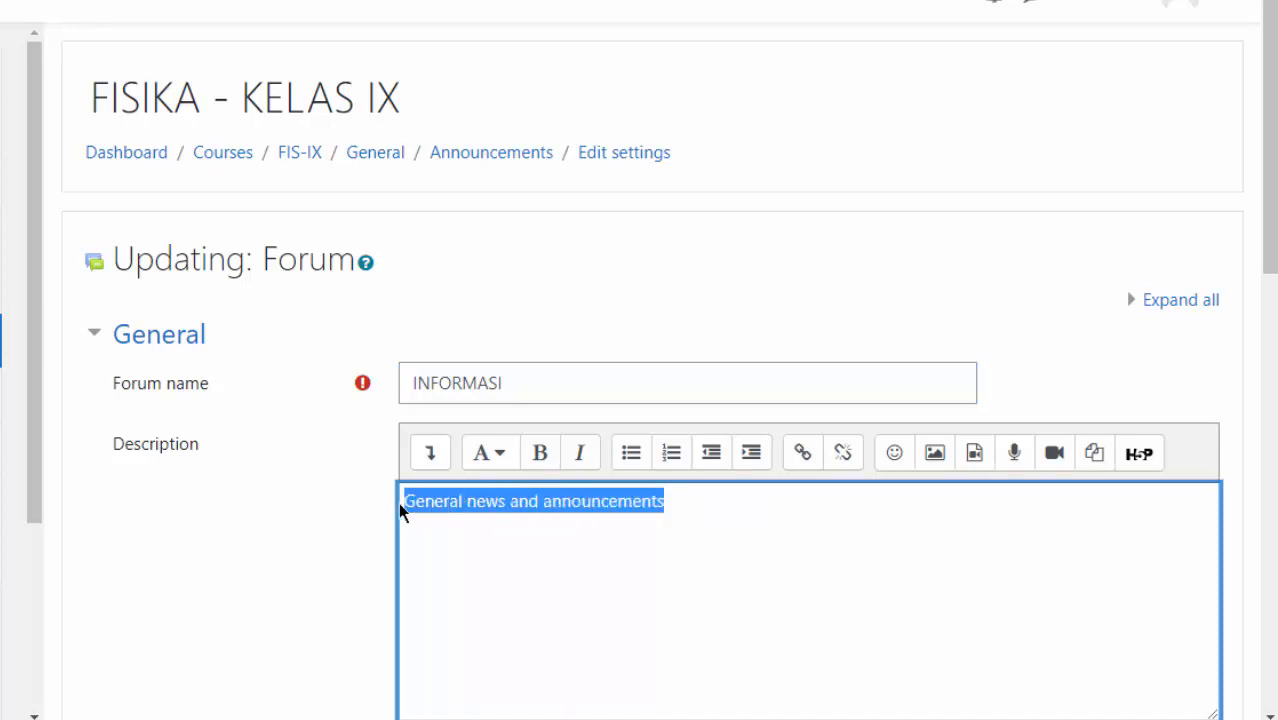
text(Para siswa silakan belajar dengan sungguh-sungguh, walaupun tanpa guru.)
drag(988, 505, 371, 508)
click(581, 460)
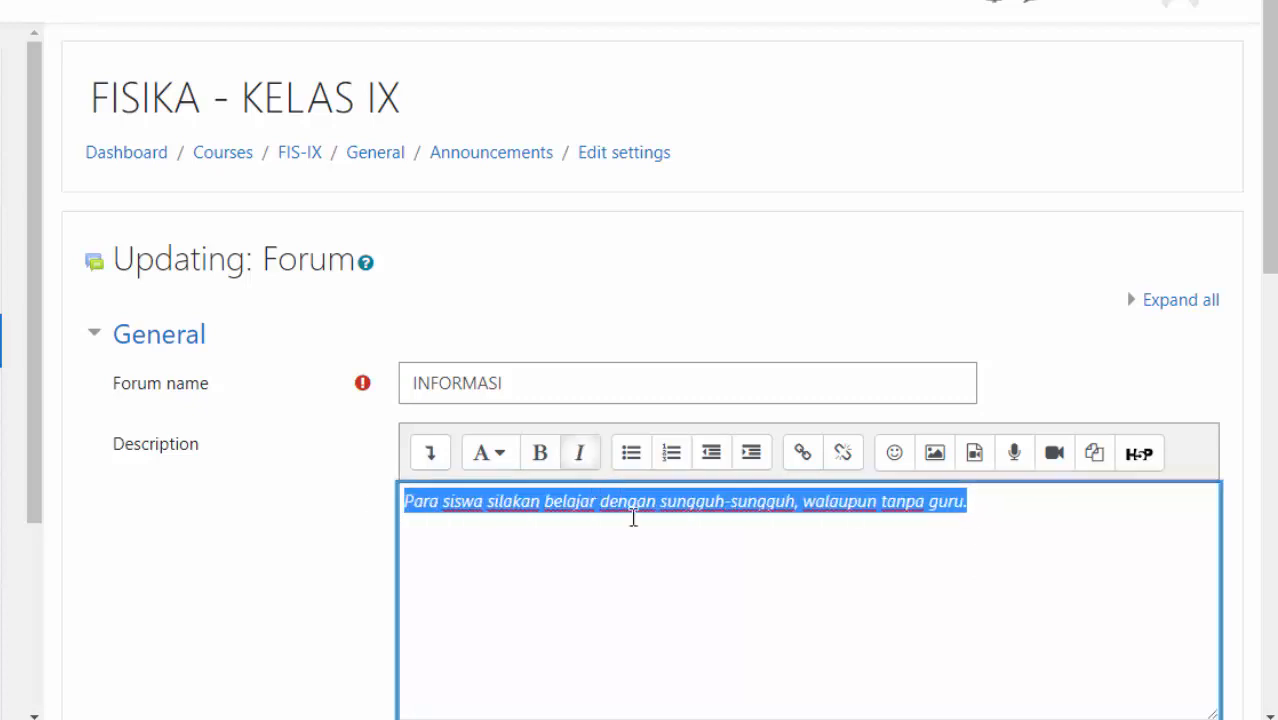
- Enable displaying the forum description on the course page, and save the forum, returning to the course
scroll(748, 574, down, 3)
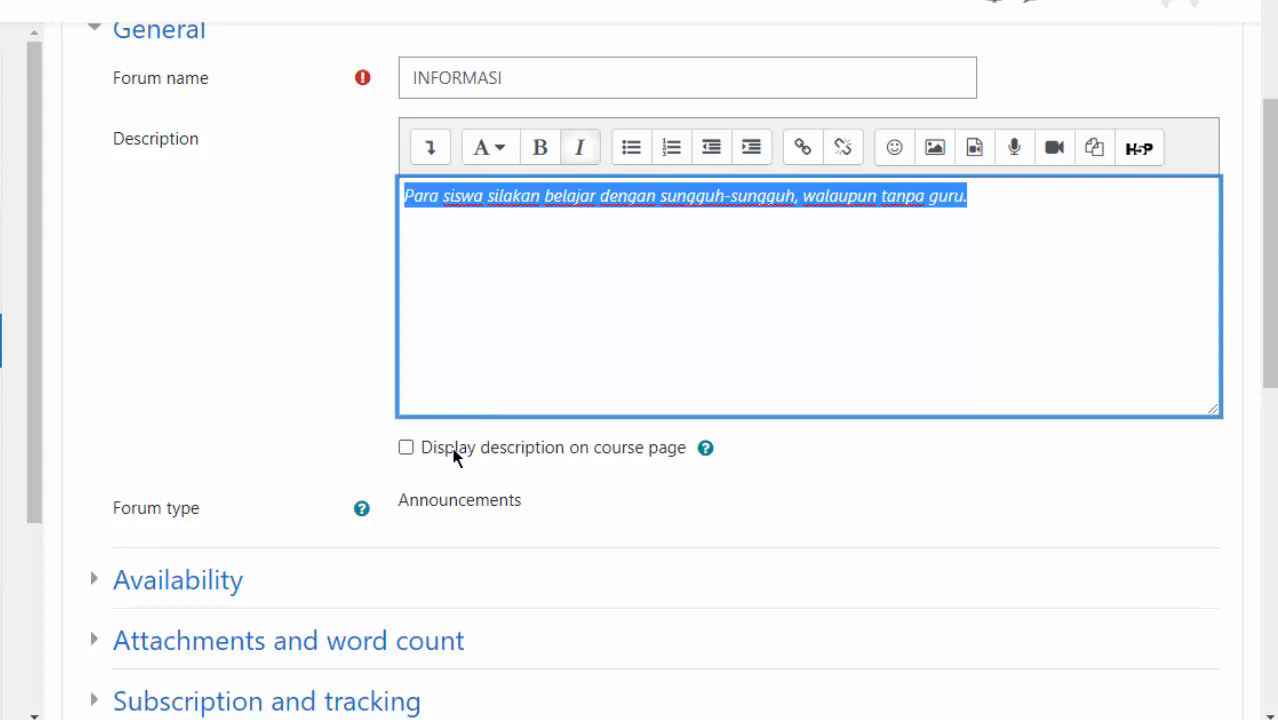
click(406, 449)
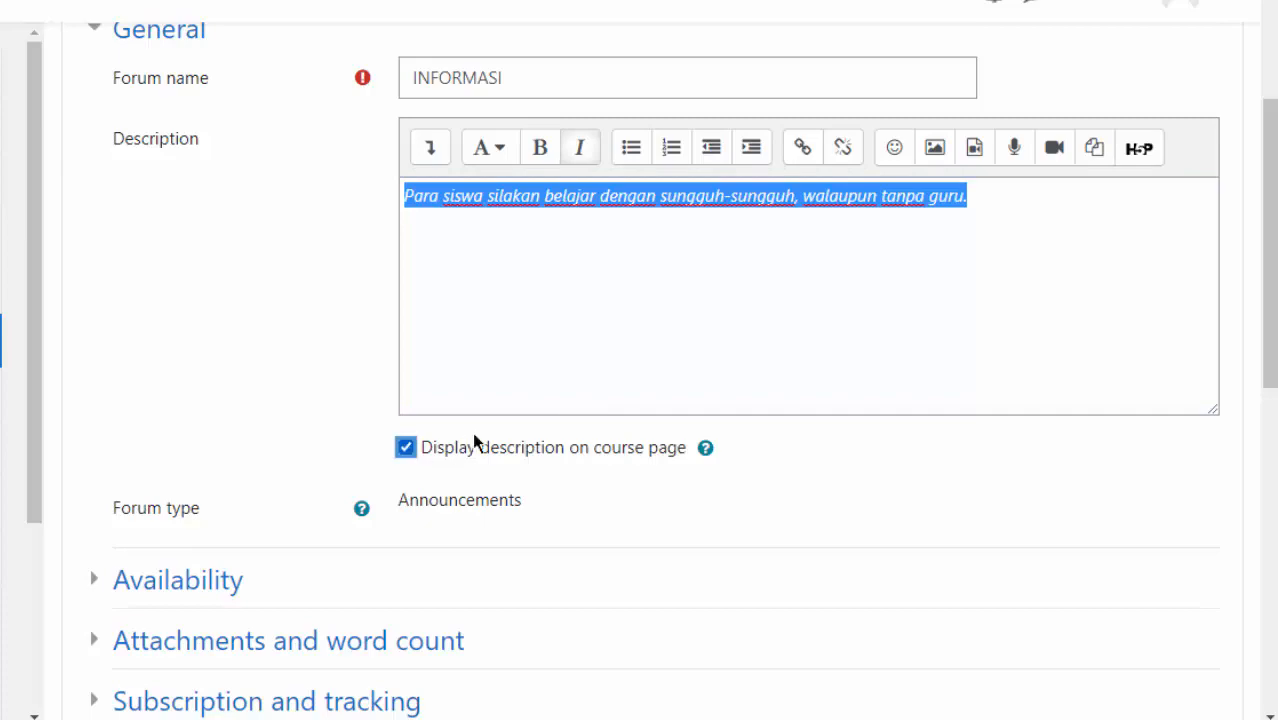
scroll(656, 397, down, 8)
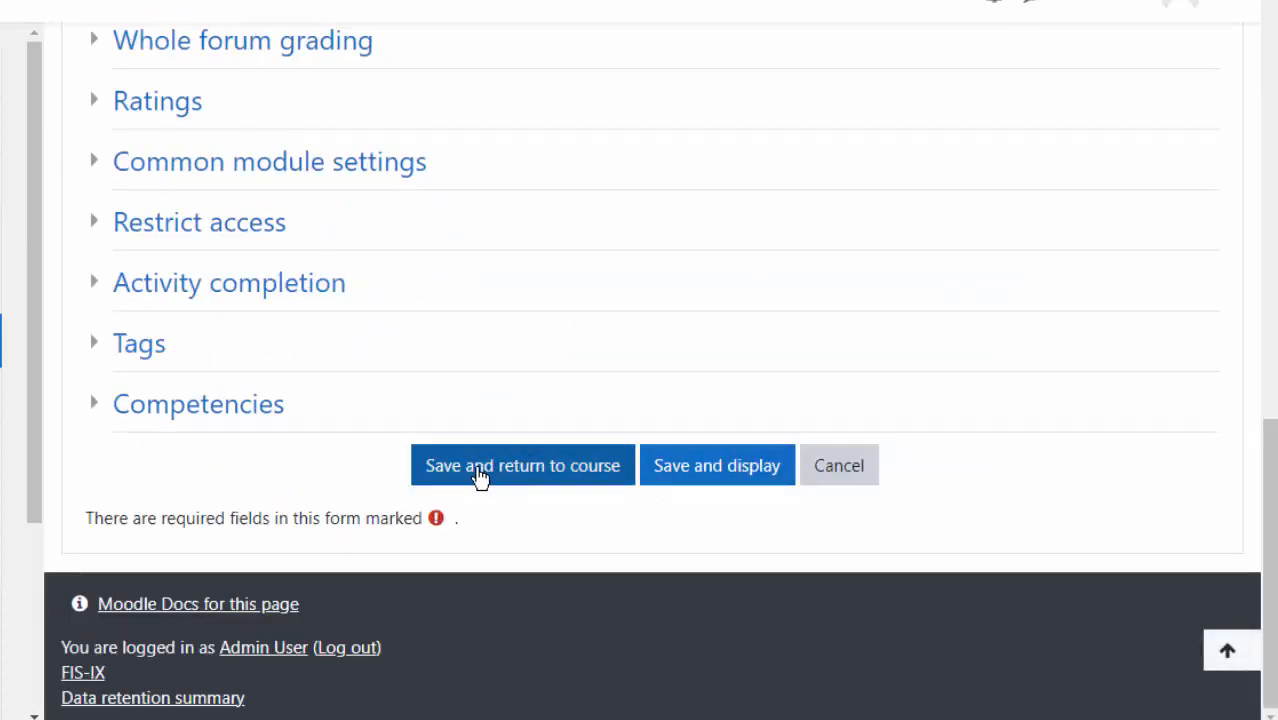
click(541, 474)
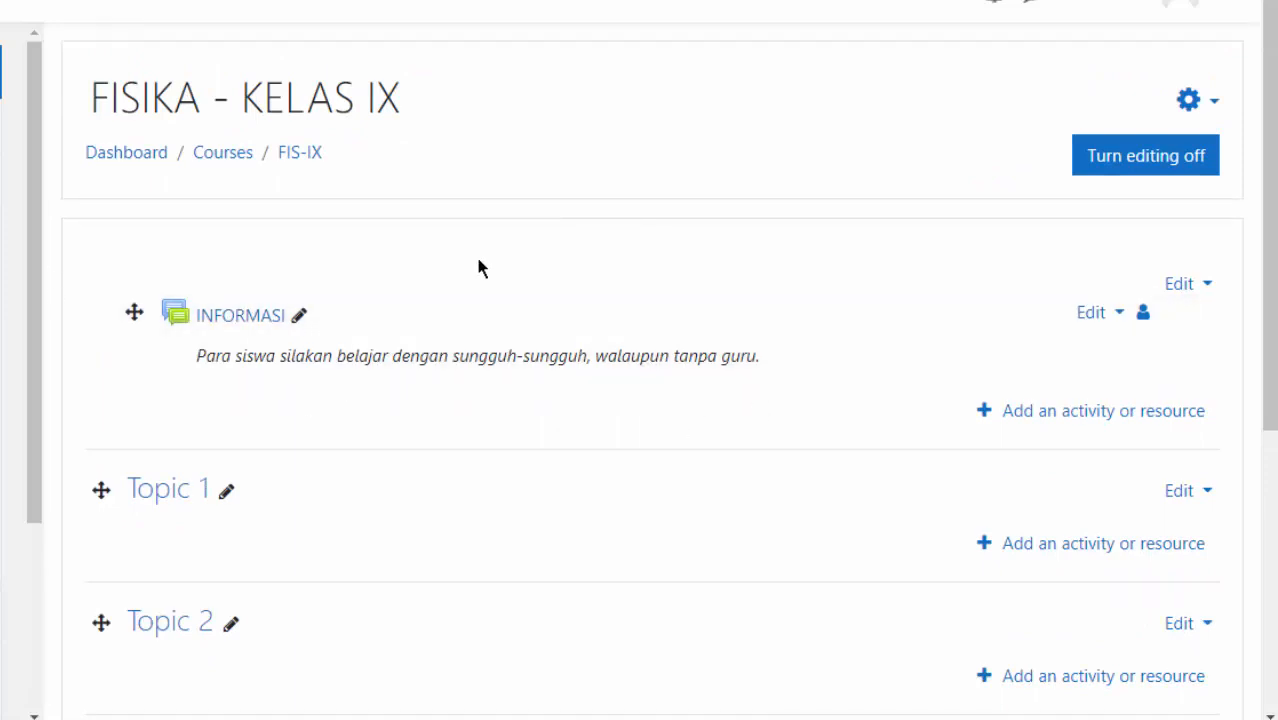
- Edit Topic 1 and give it the custom section name FISIKA OPTIK
scroll(478, 268, down, 2)
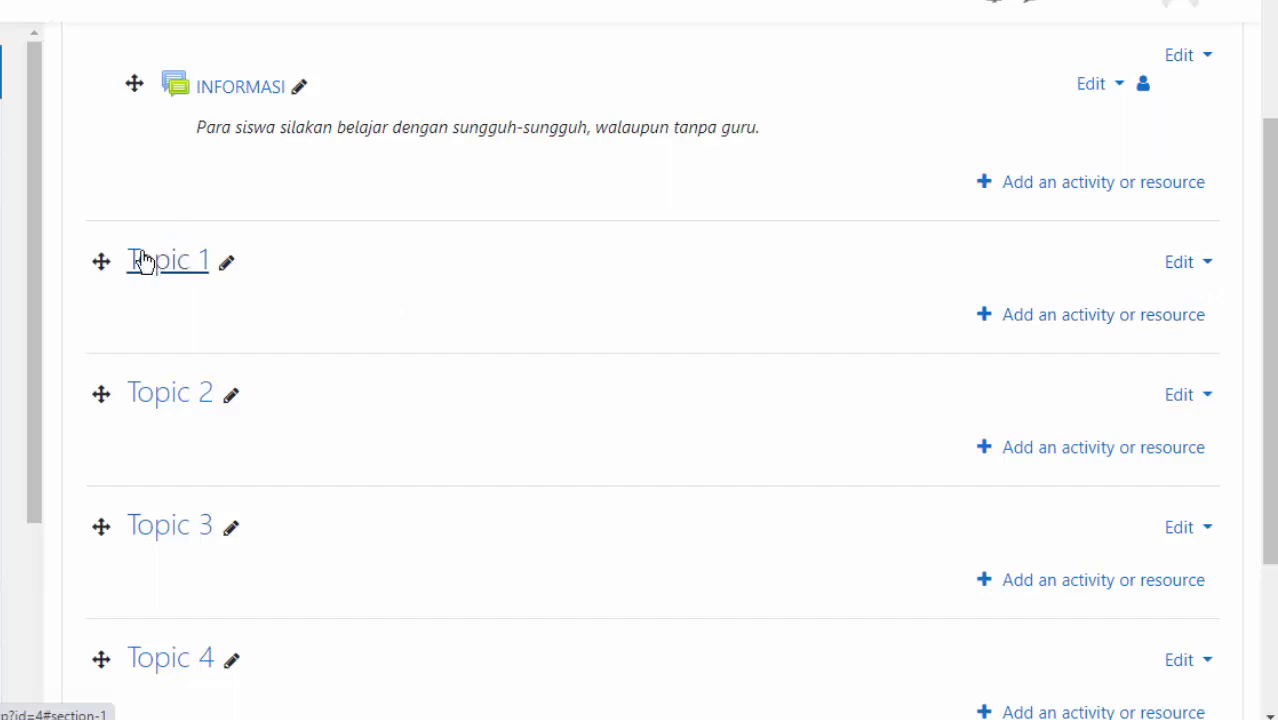
click(1204, 265)
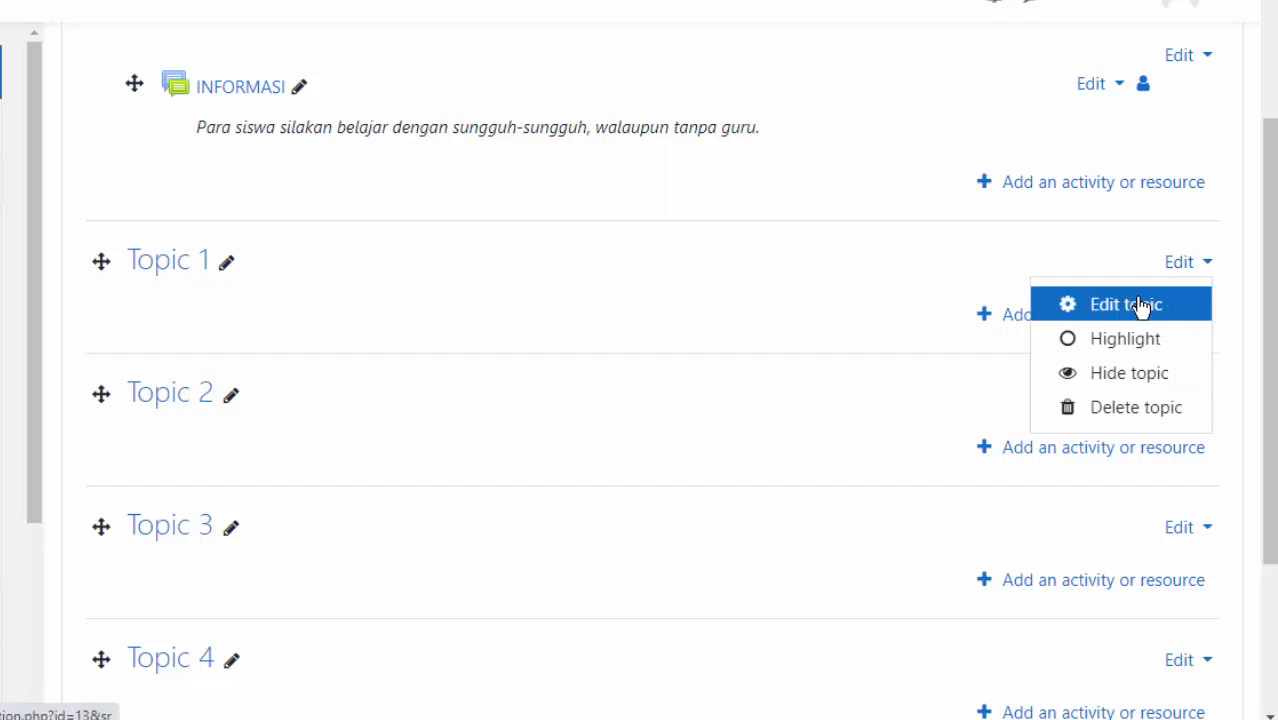
key(Escape)
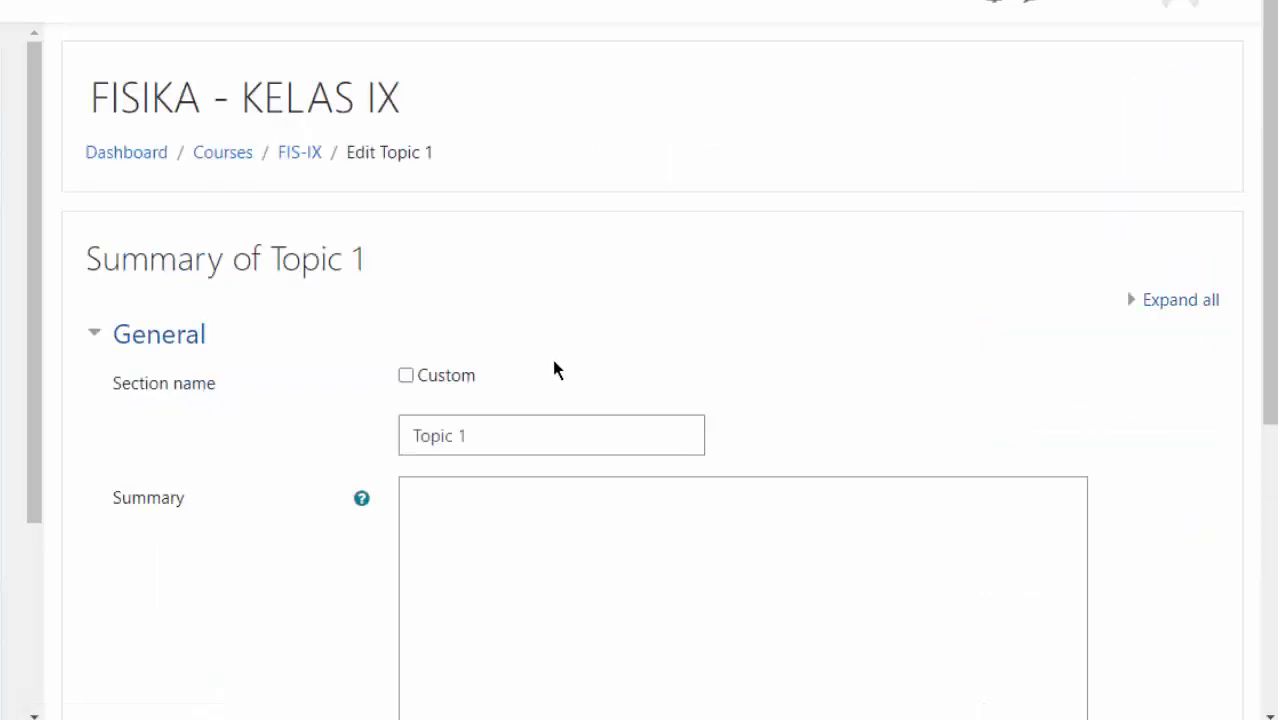
click(406, 378)
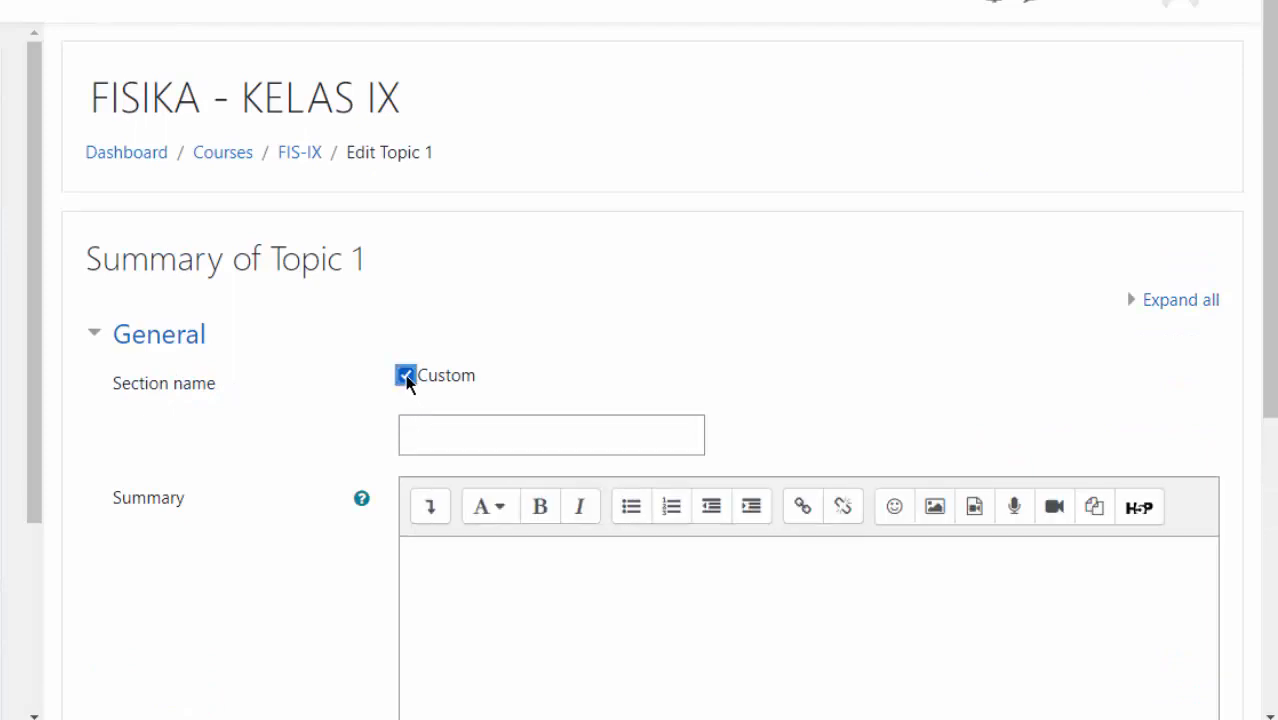
click(434, 435)
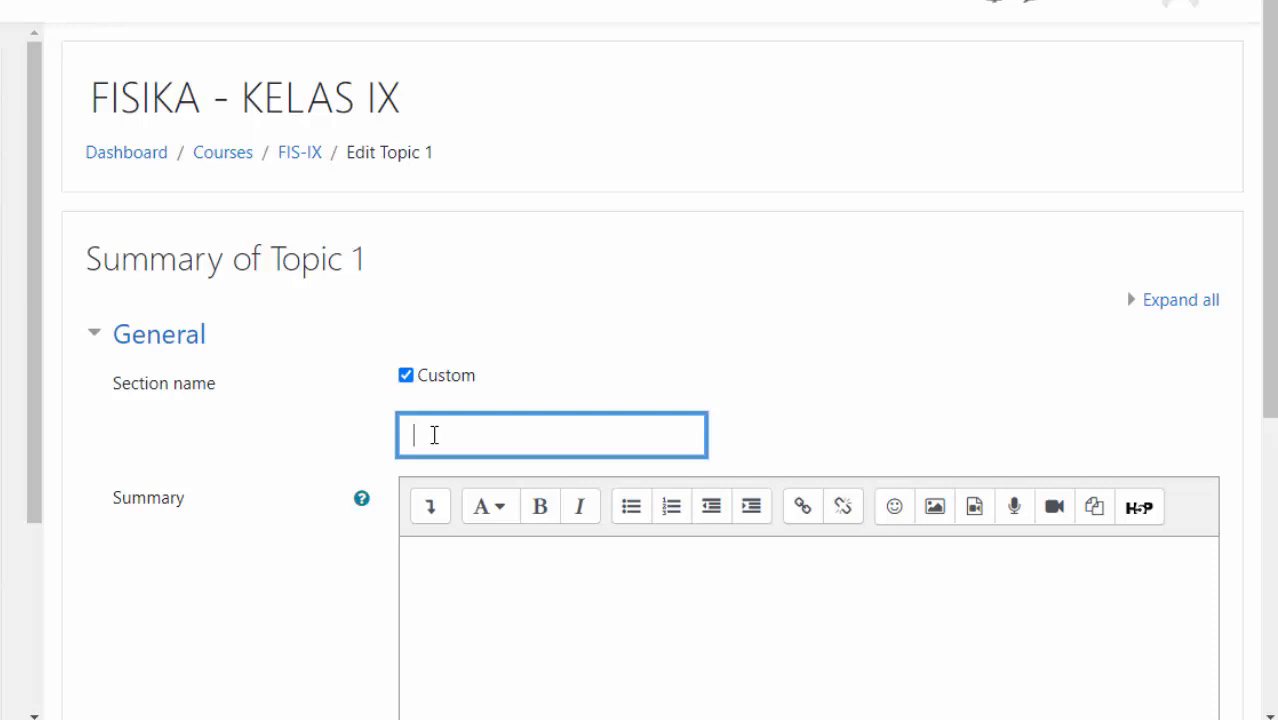
text(FISIKA OPTIK)
- Enter "KD 3.1." and "KD 3.2." on separate lines of the topic summary, each followed by a dotted placeholder, and save the topic
scroll(600, 440, down, 3)
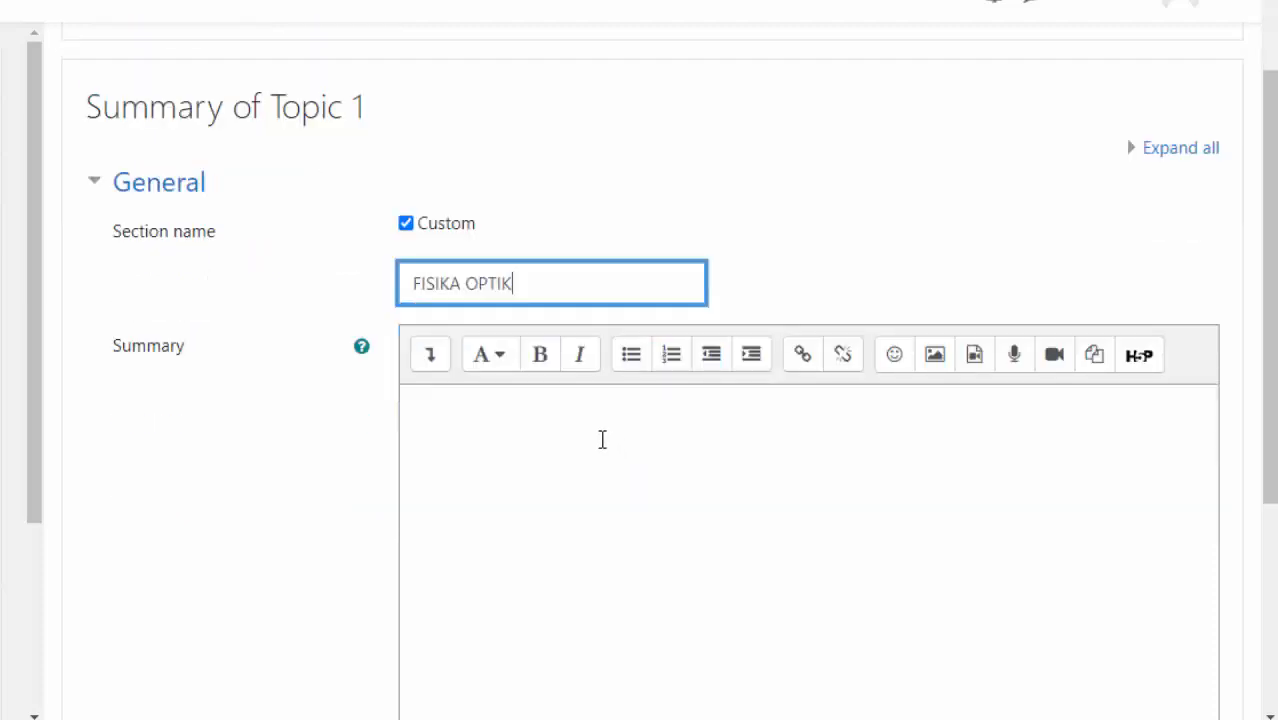
click(601, 440)
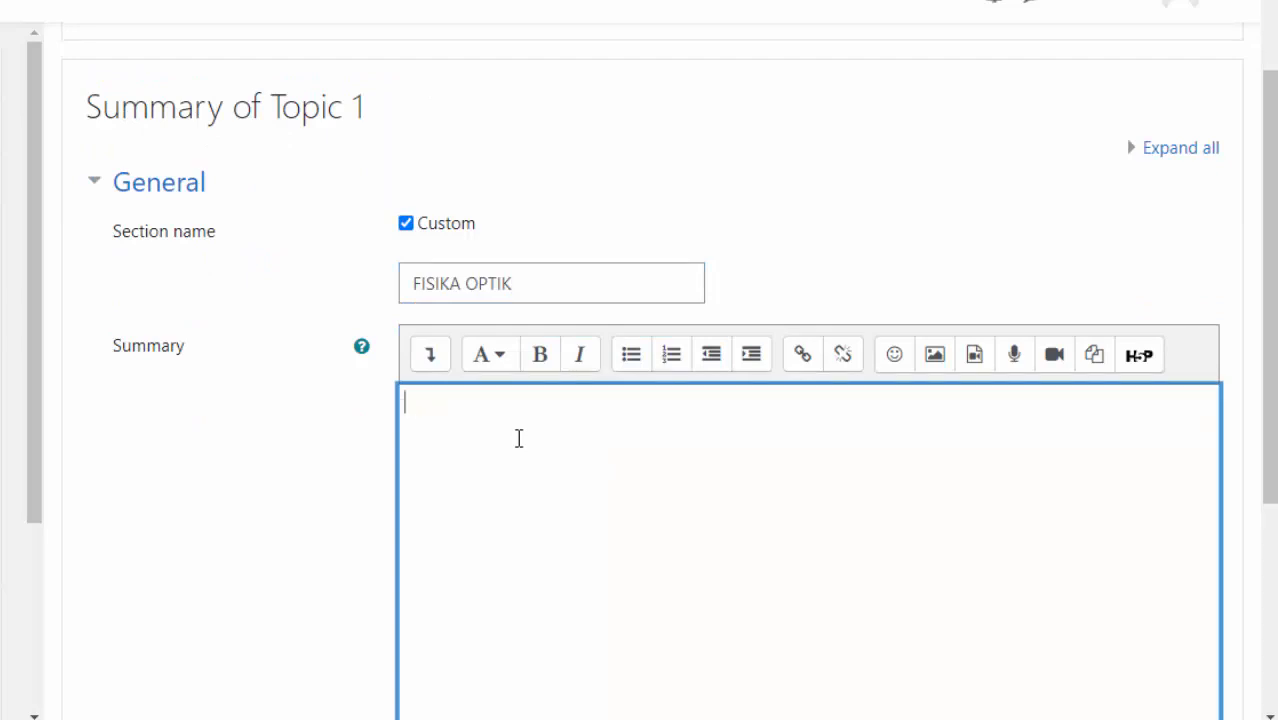
text(KD 3.1.  ..............................)
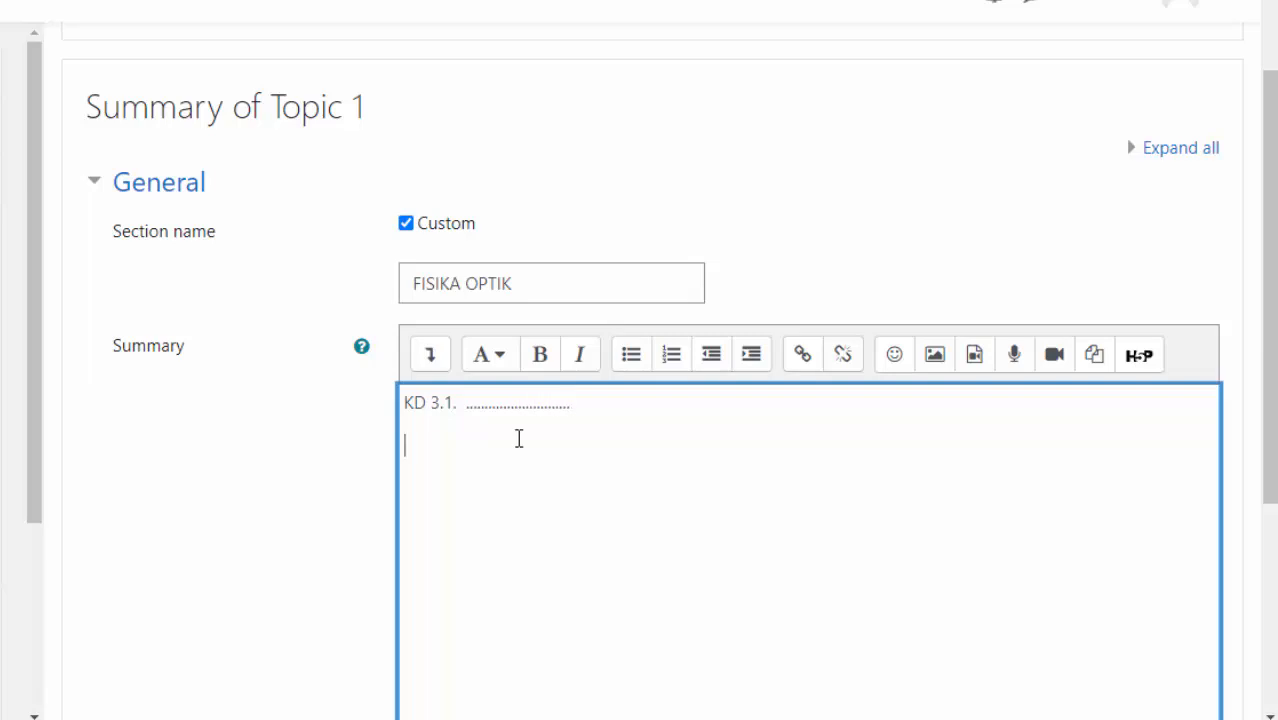
key(Return)
text(KD 3.2)
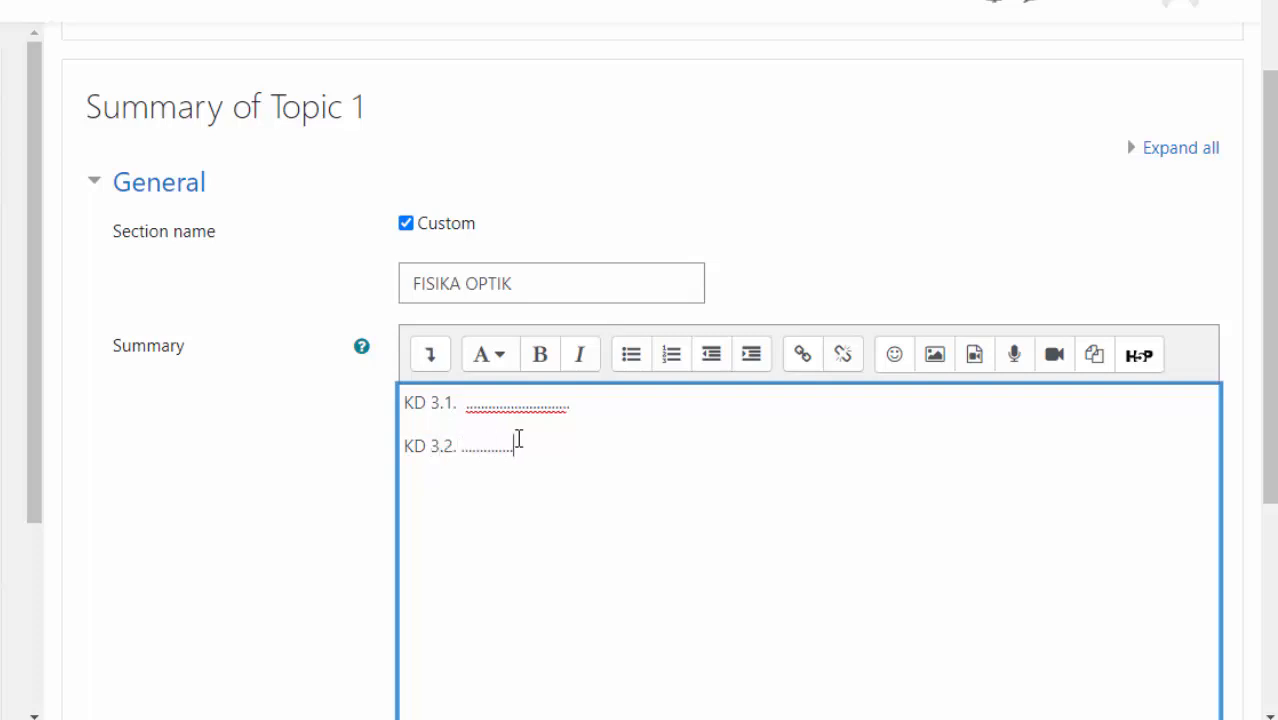
text(.................)
scroll(747, 368, down, 3)
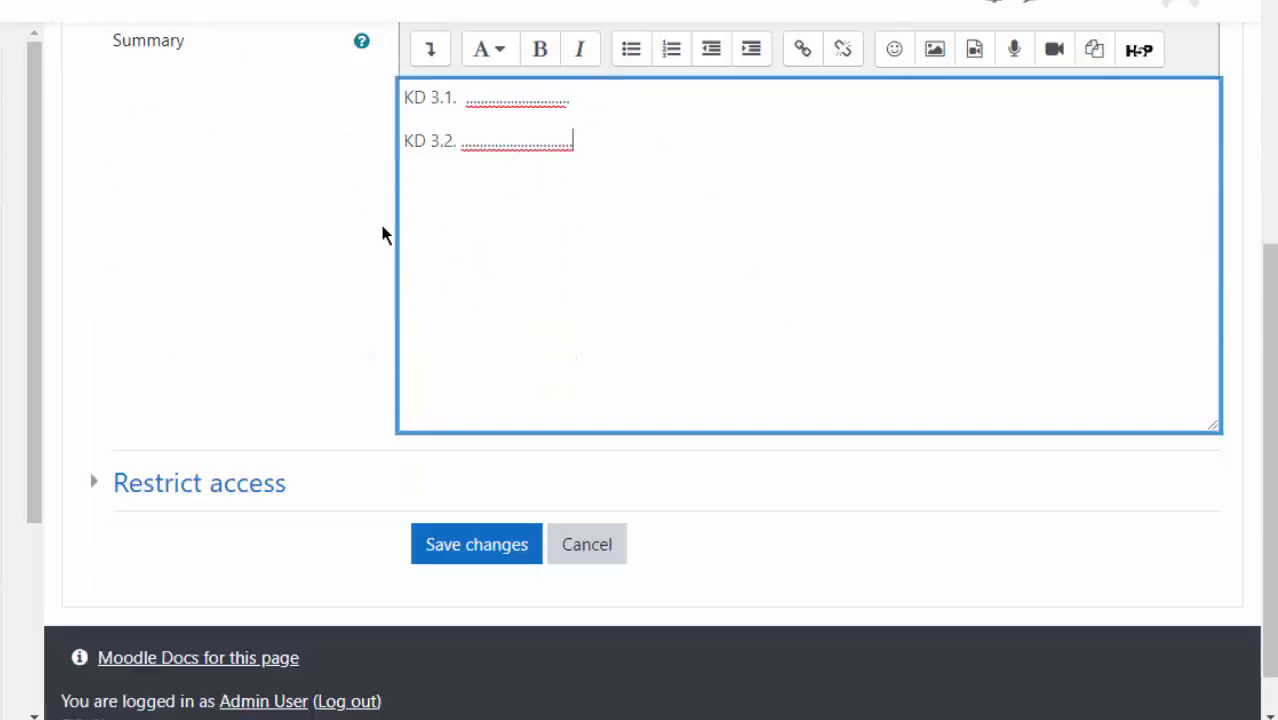
scroll(659, 211, up, 3)
scroll(571, 499, down, 3)
click(488, 500)
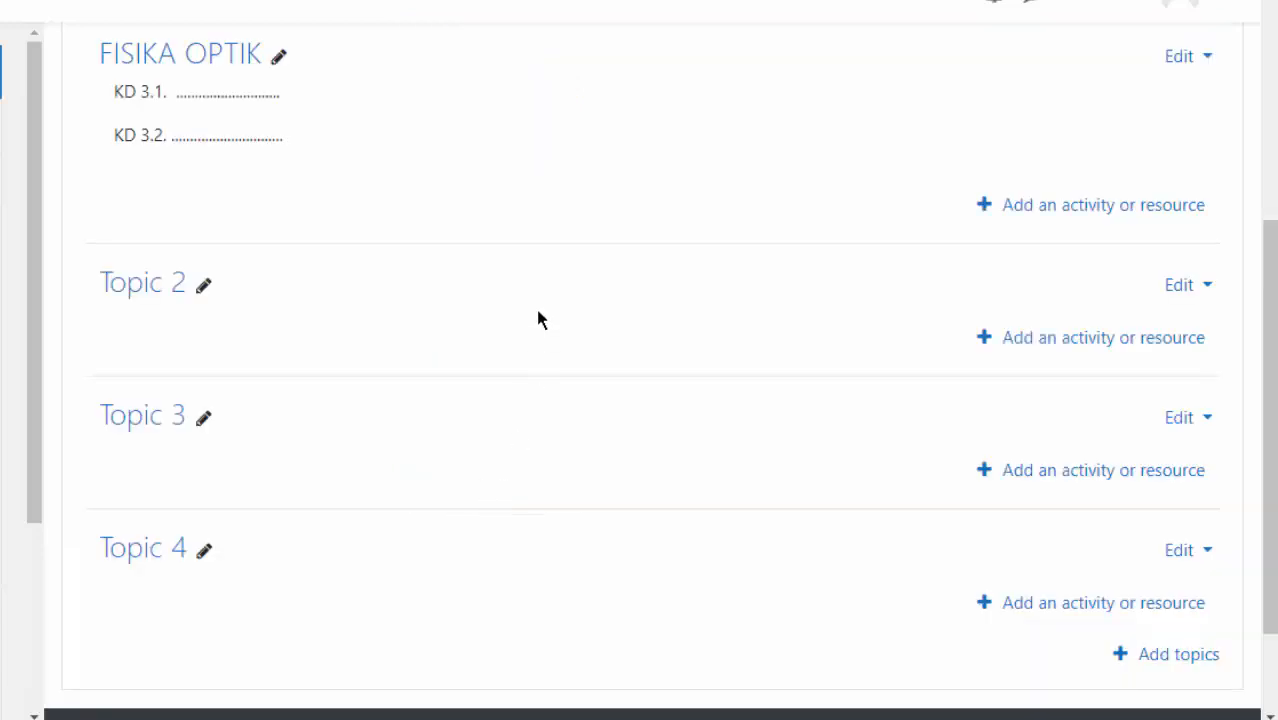
- Add a File resource to the FISIKA OPTIK topic and name it "Fisika Optik - Bagian 1"
scroll(538, 310, up, 3)
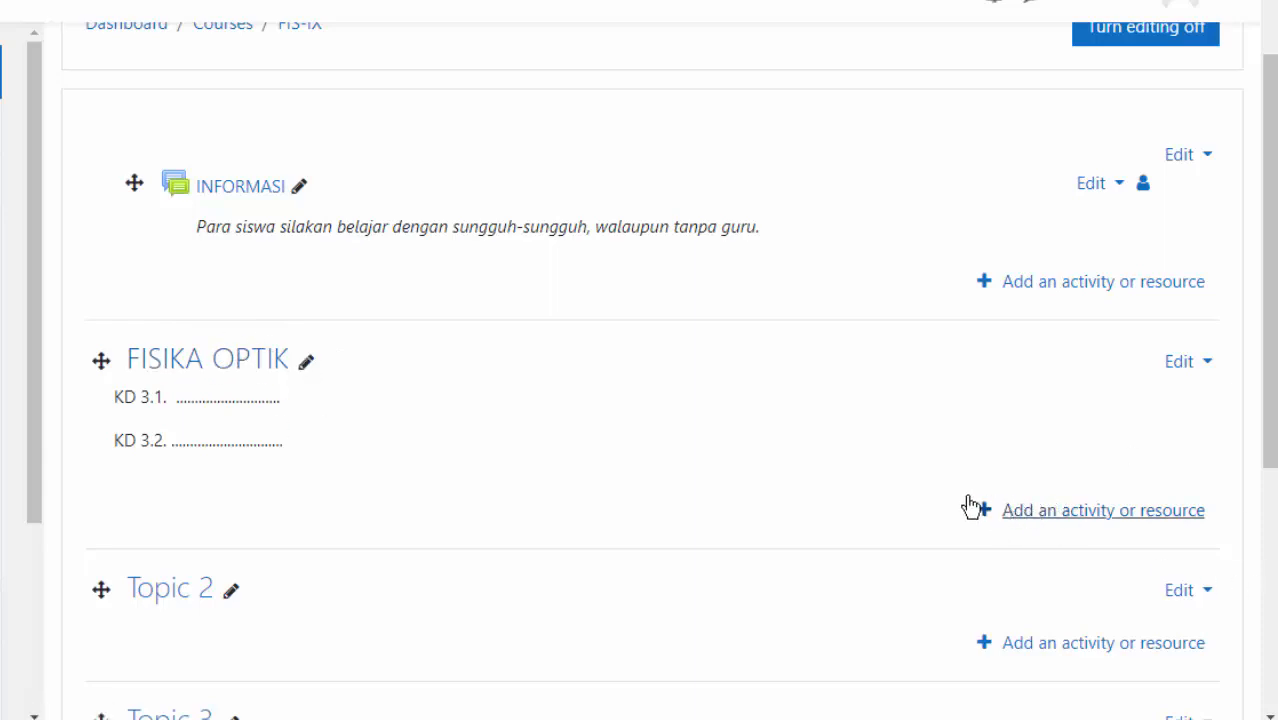
click(1038, 515)
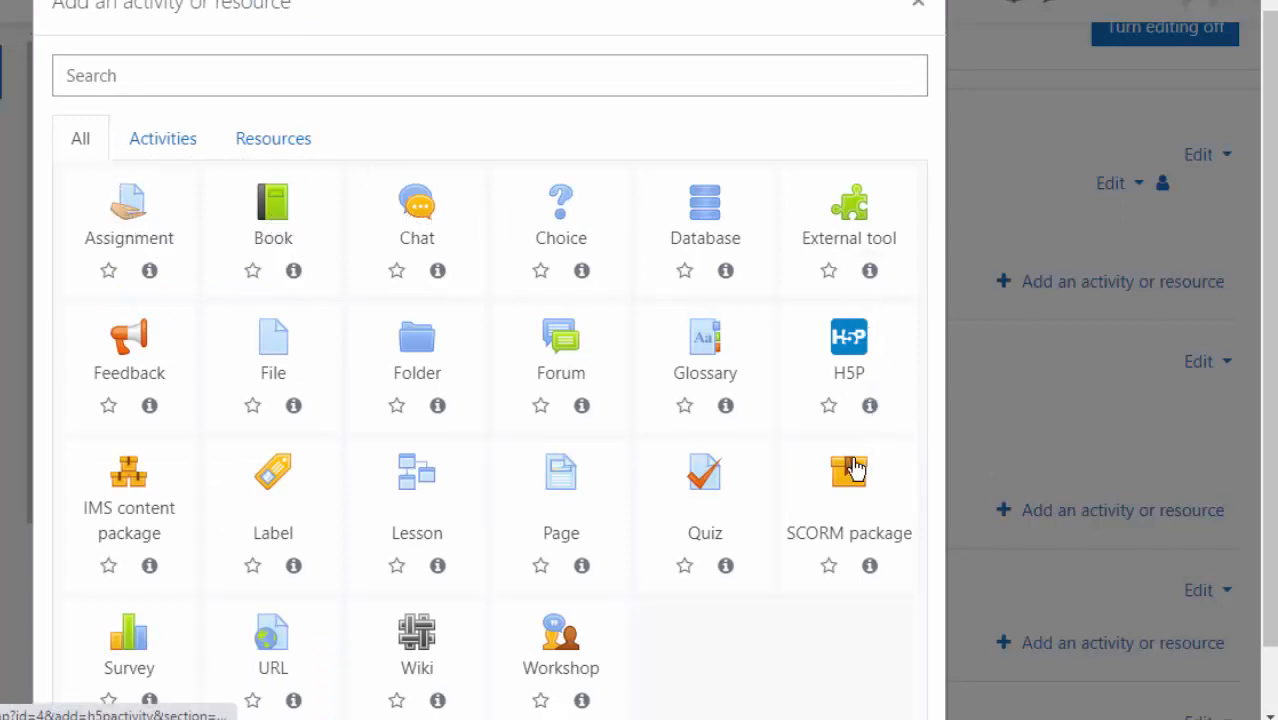
scroll(195, 404, down, 1)
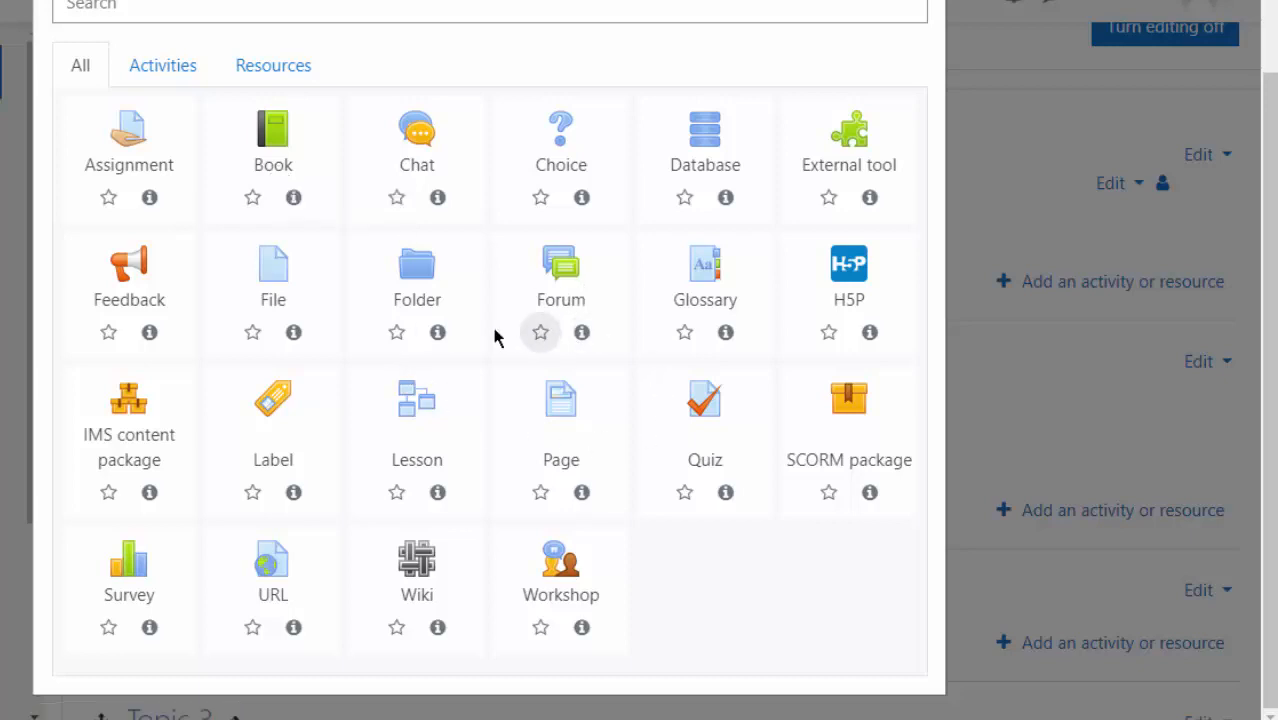
click(273, 268)
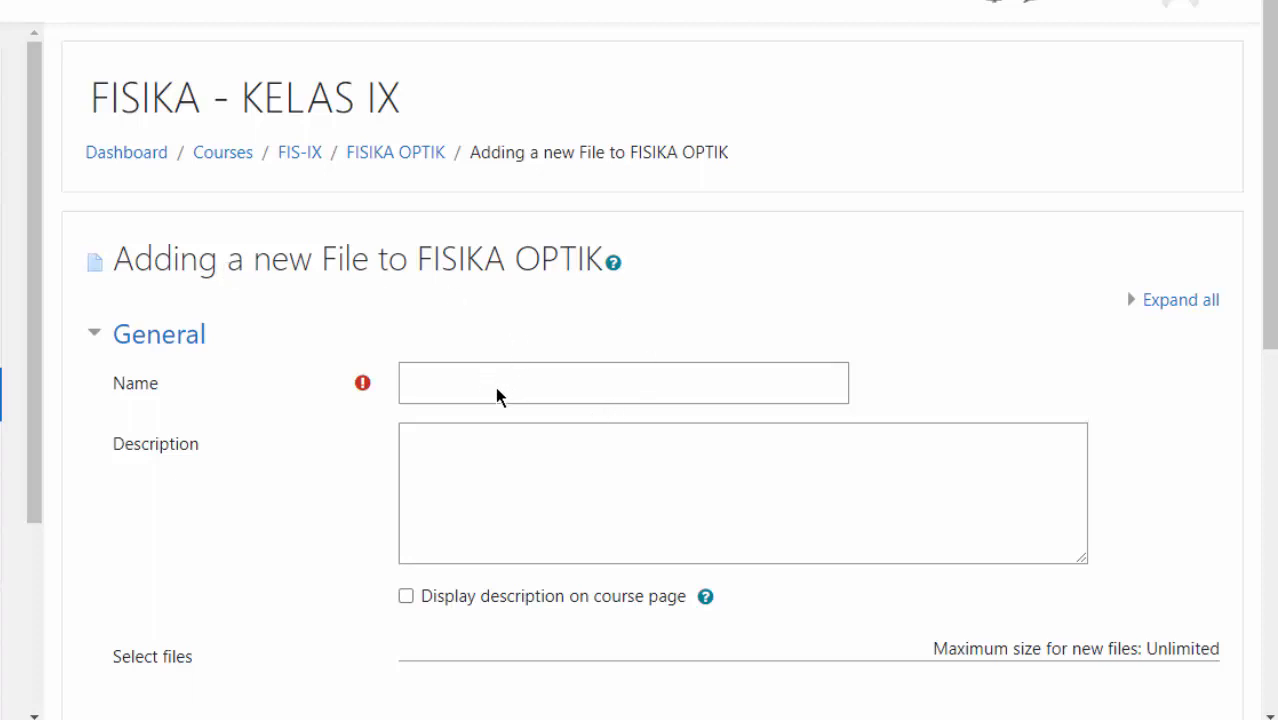
click(435, 383)
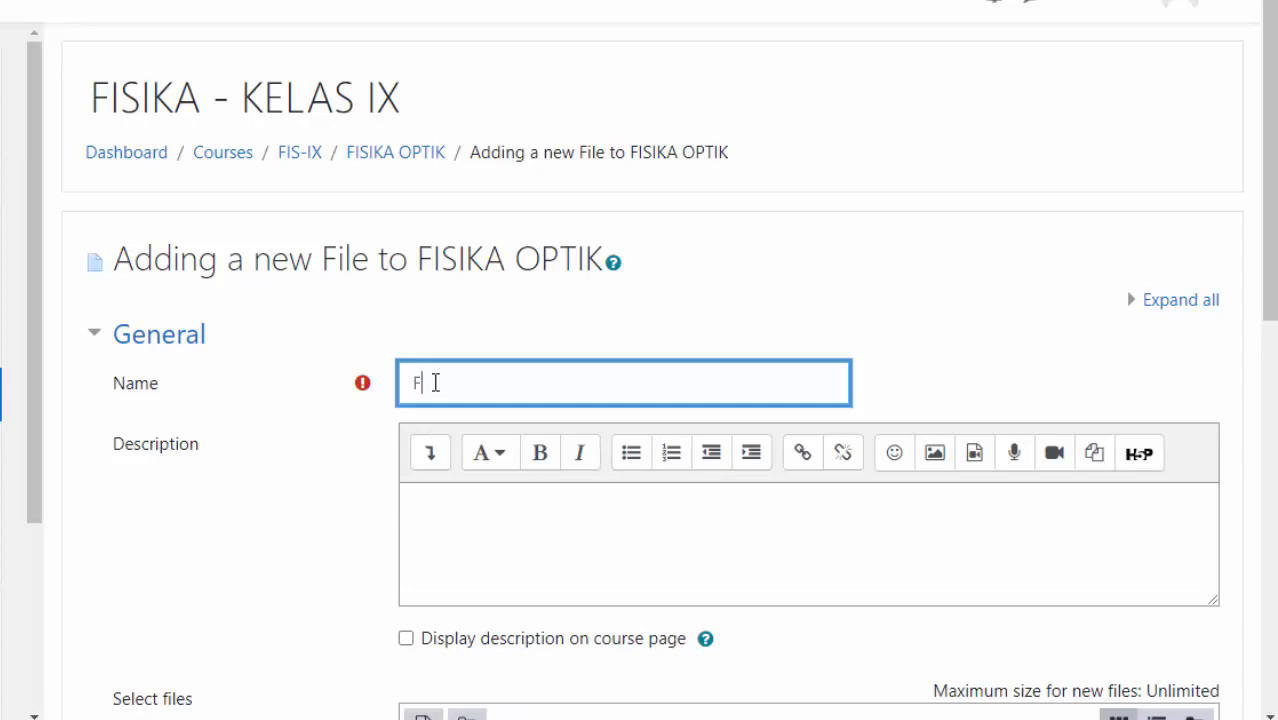
text(Fisika)
text(Optik - Bagian 1)
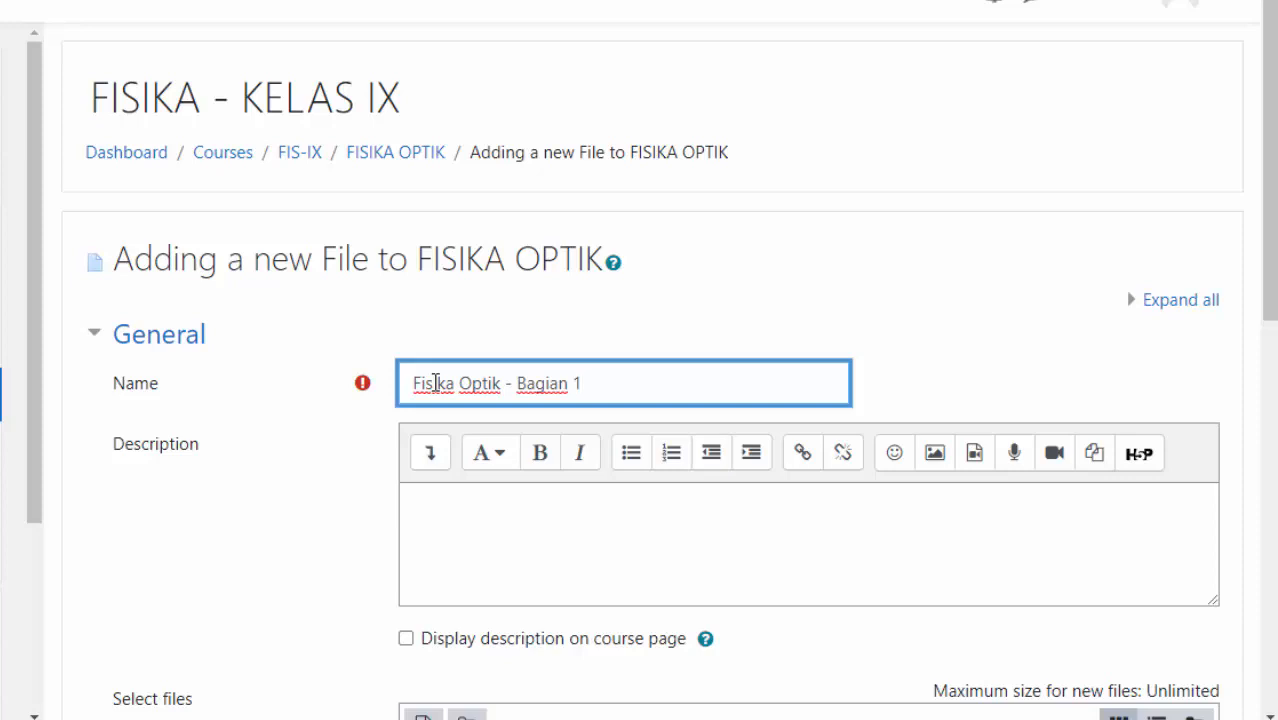
- Enter the description "Pelajari video berikut dengan seksama." for the new file resource
scroll(489, 416, down, 2)
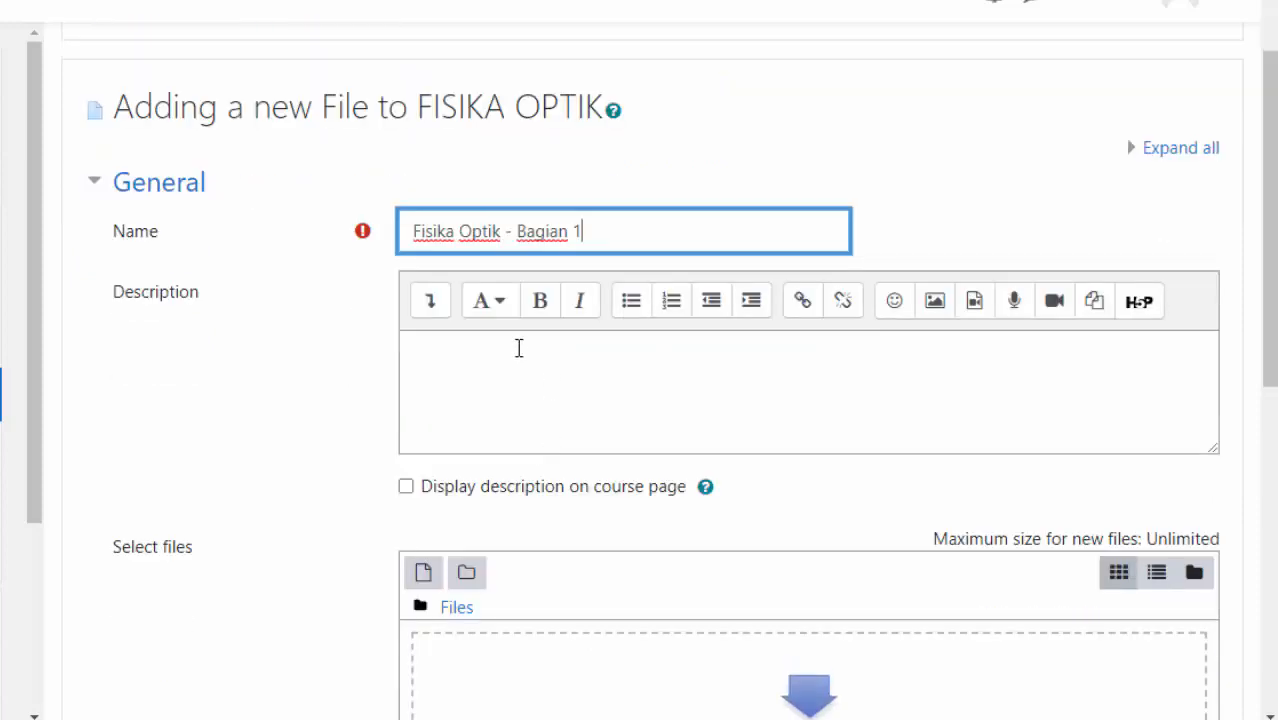
click(516, 348)
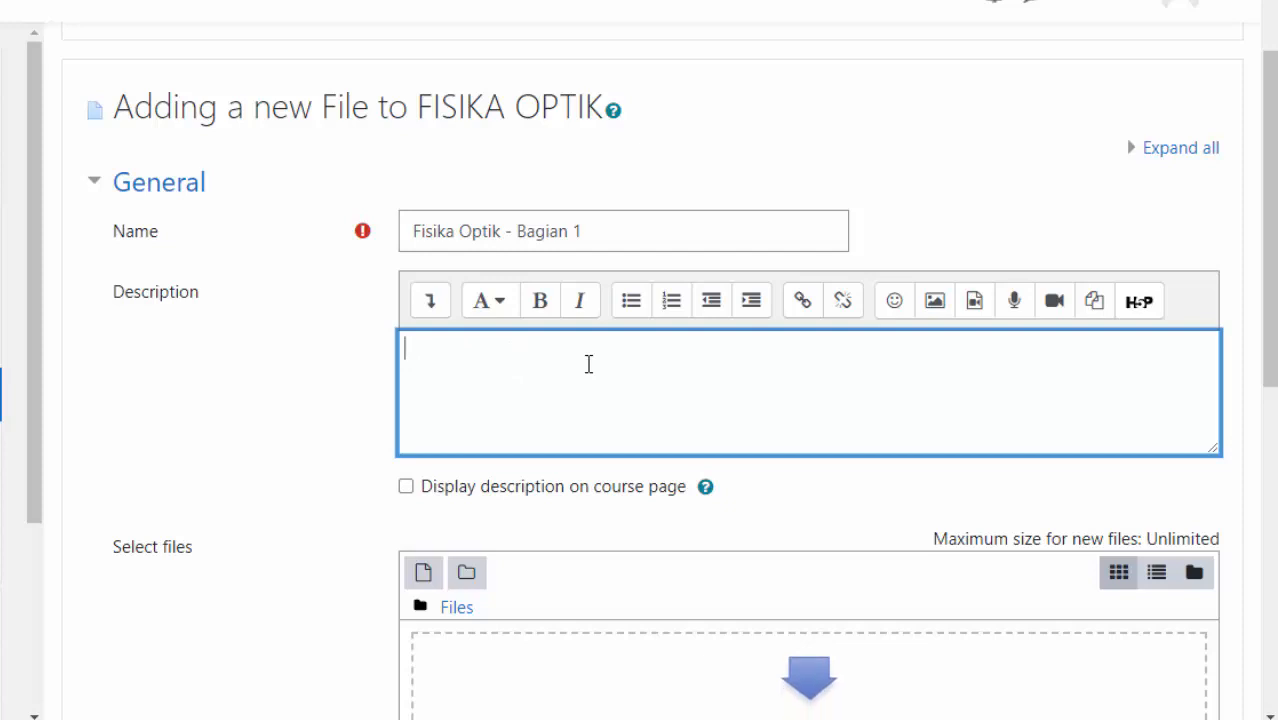
text(Pelajar)
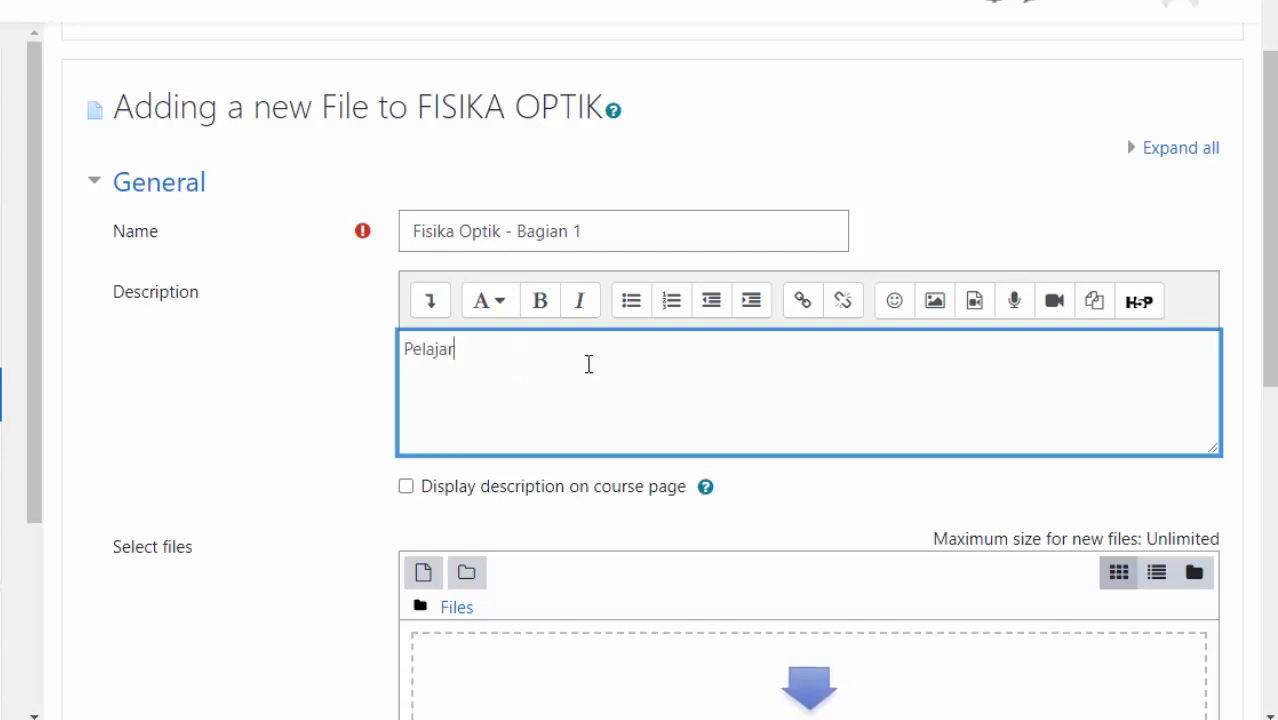
text(i video berikut den)
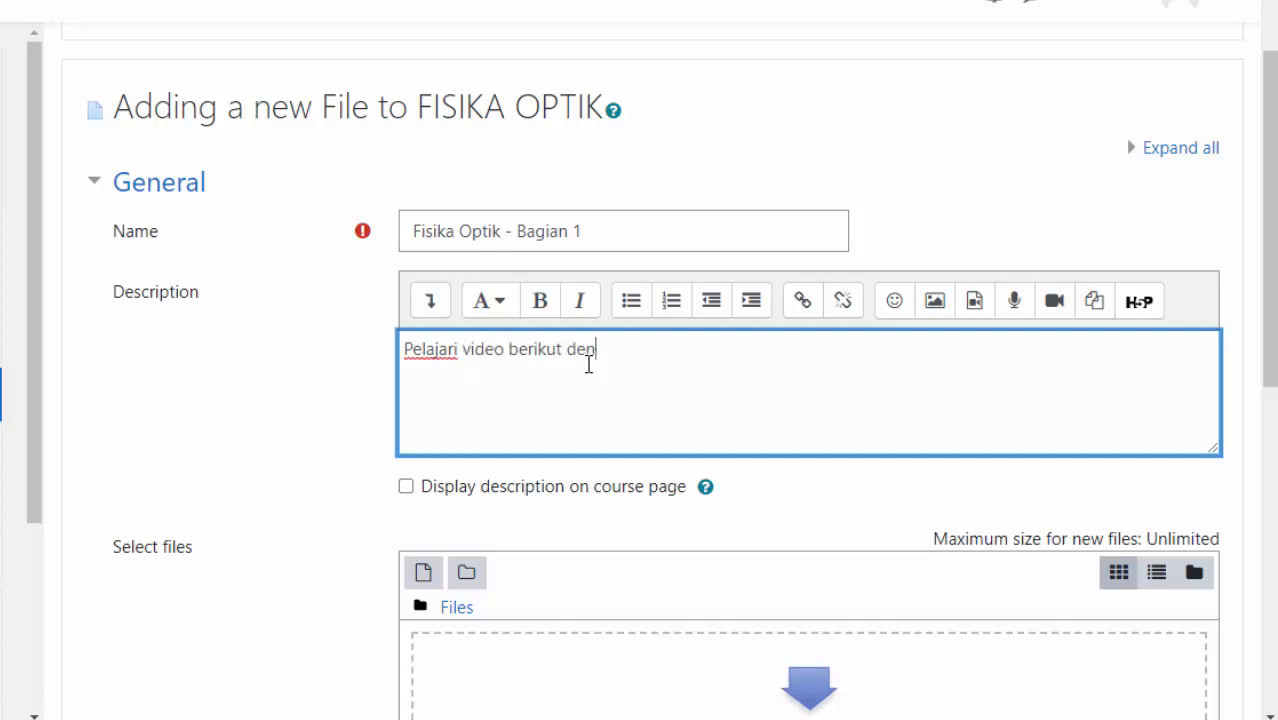
text(gan seksama.)
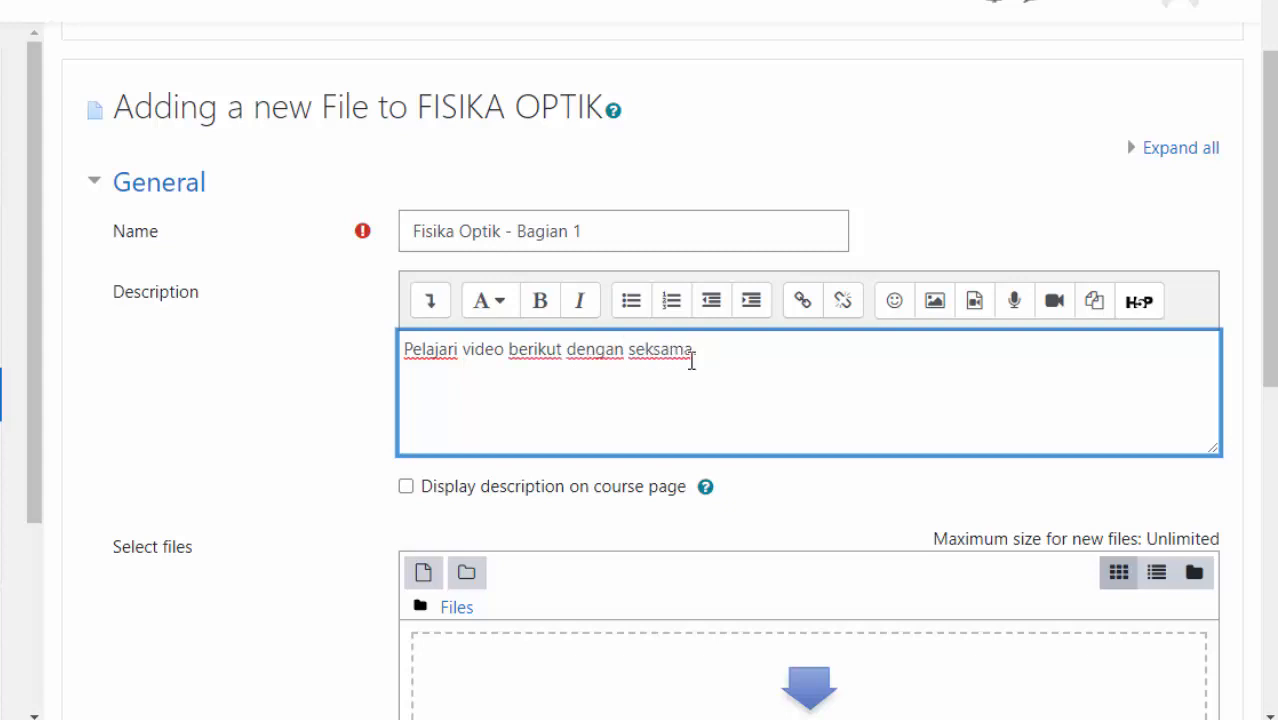
- Italicize the description text "Pelajari video berikut dengan seksama." and enable displaying the description on the course page
drag(690, 358, 399, 381)
click(582, 305)
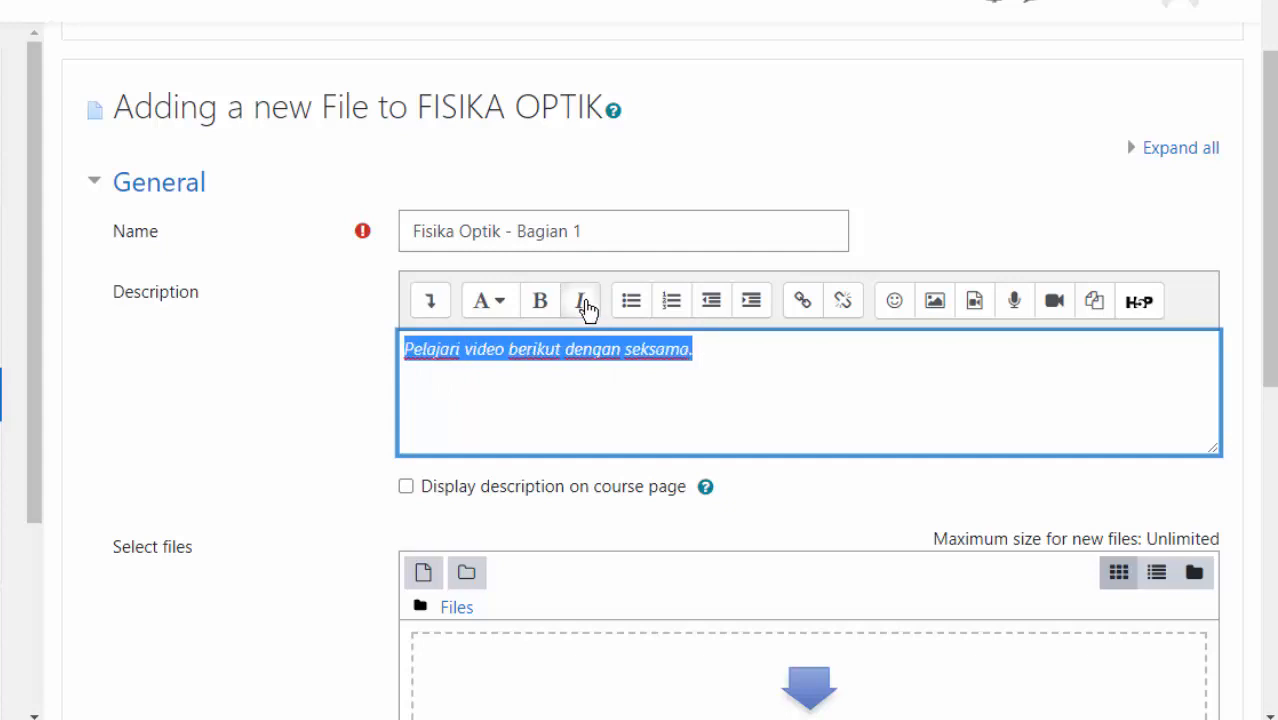
click(744, 358)
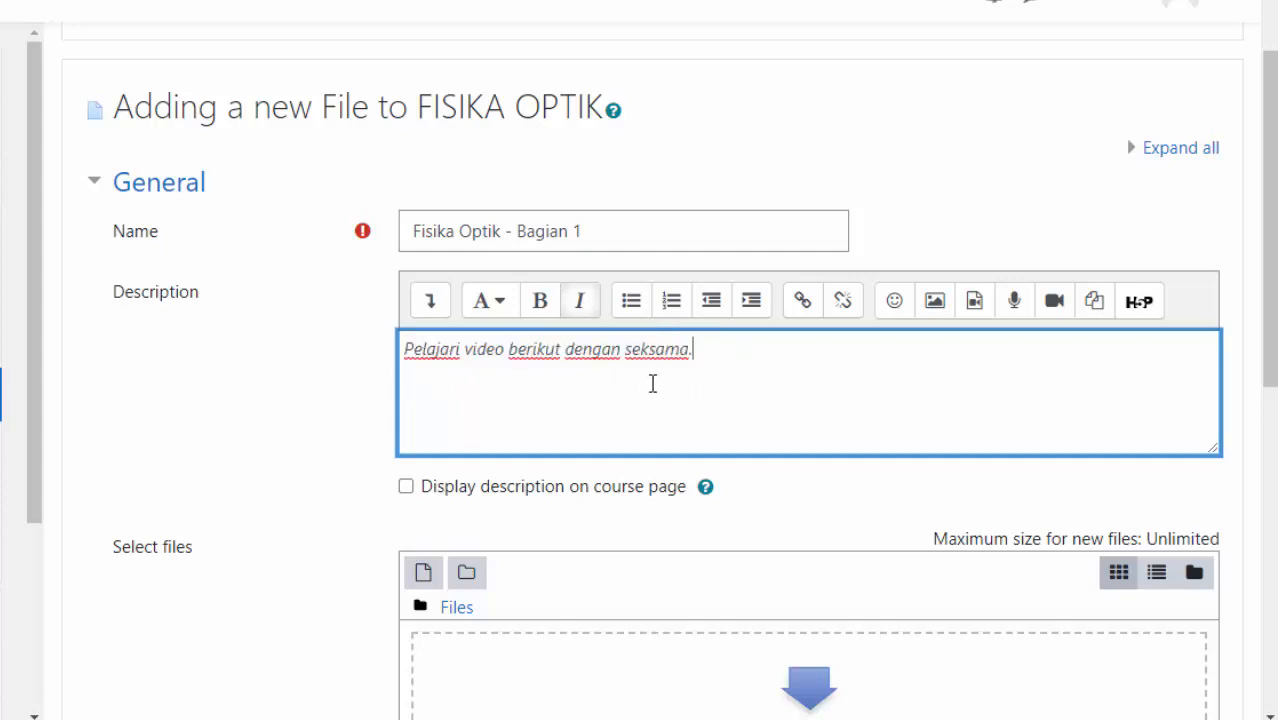
scroll(650, 385, down, 2)
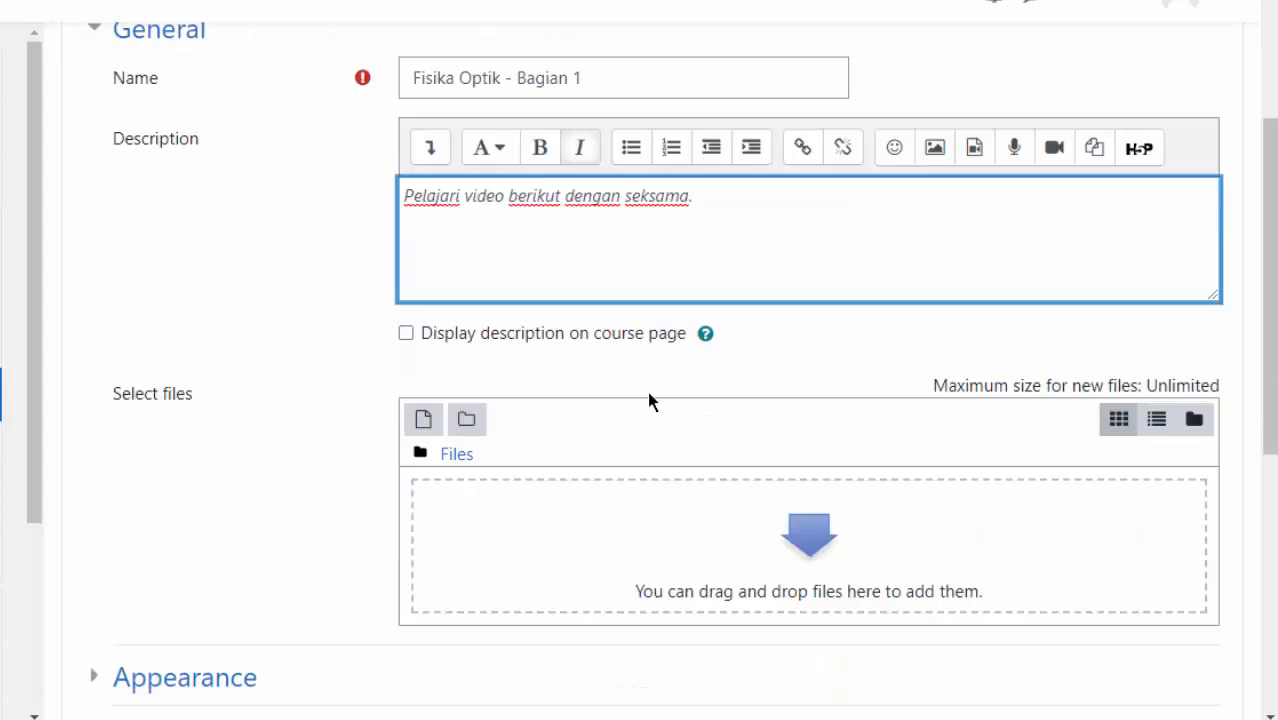
click(406, 335)
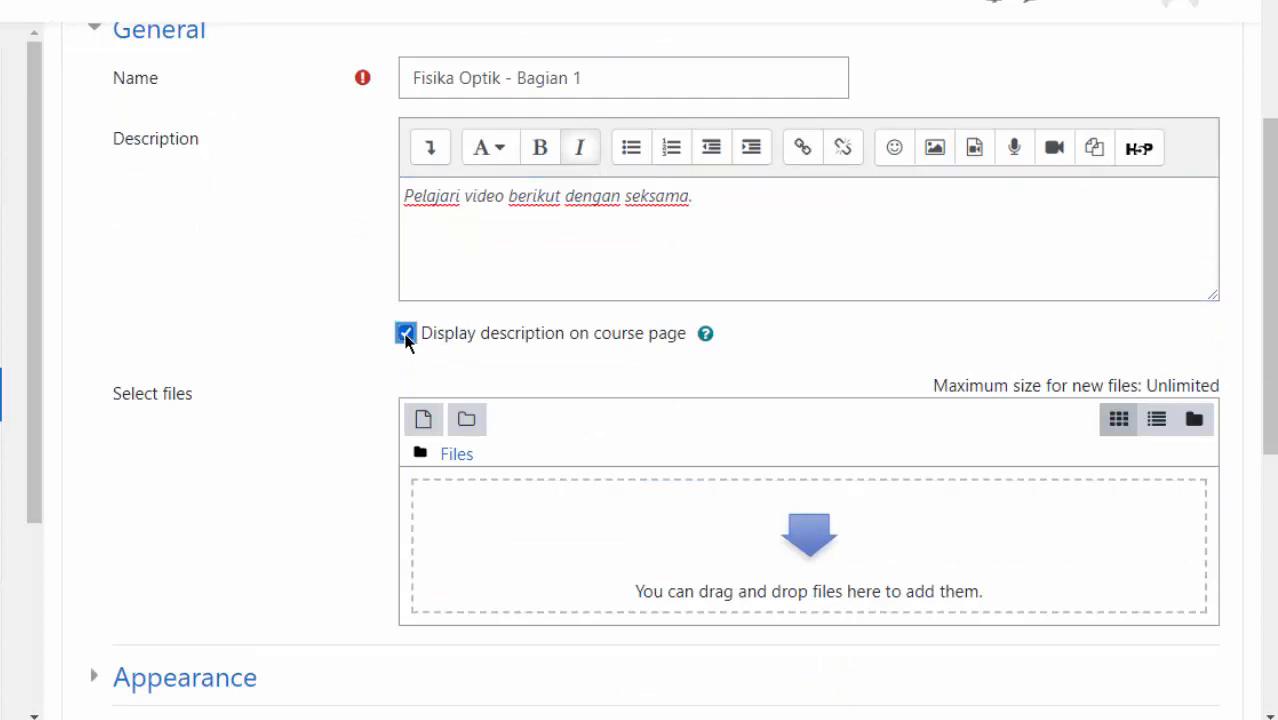
- Add the video file "membuat PJJ bag 2 revisi.mp4" from the USB drive to the resource's selected files
scroll(715, 313, down, 2)
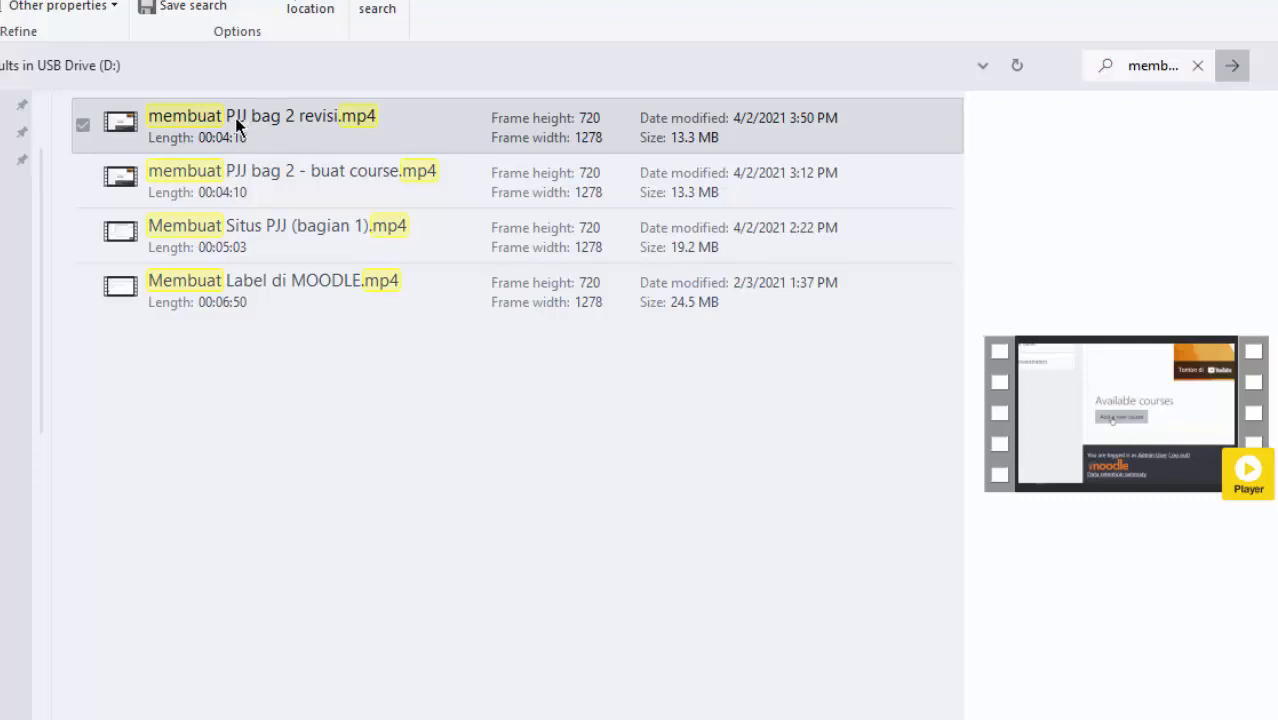
drag(236, 119, 831, 440)
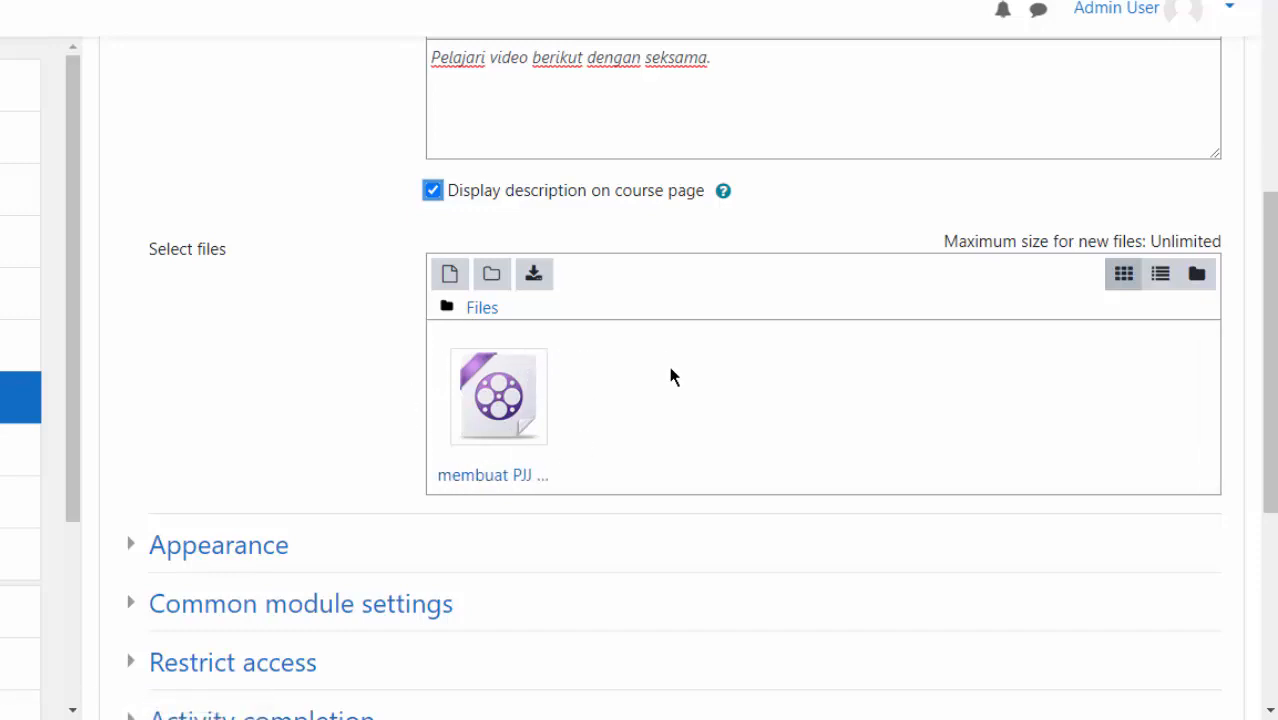
- Set the resource's display appearance to Embed, then save the resource and return to the course
scroll(670, 380, down, 2)
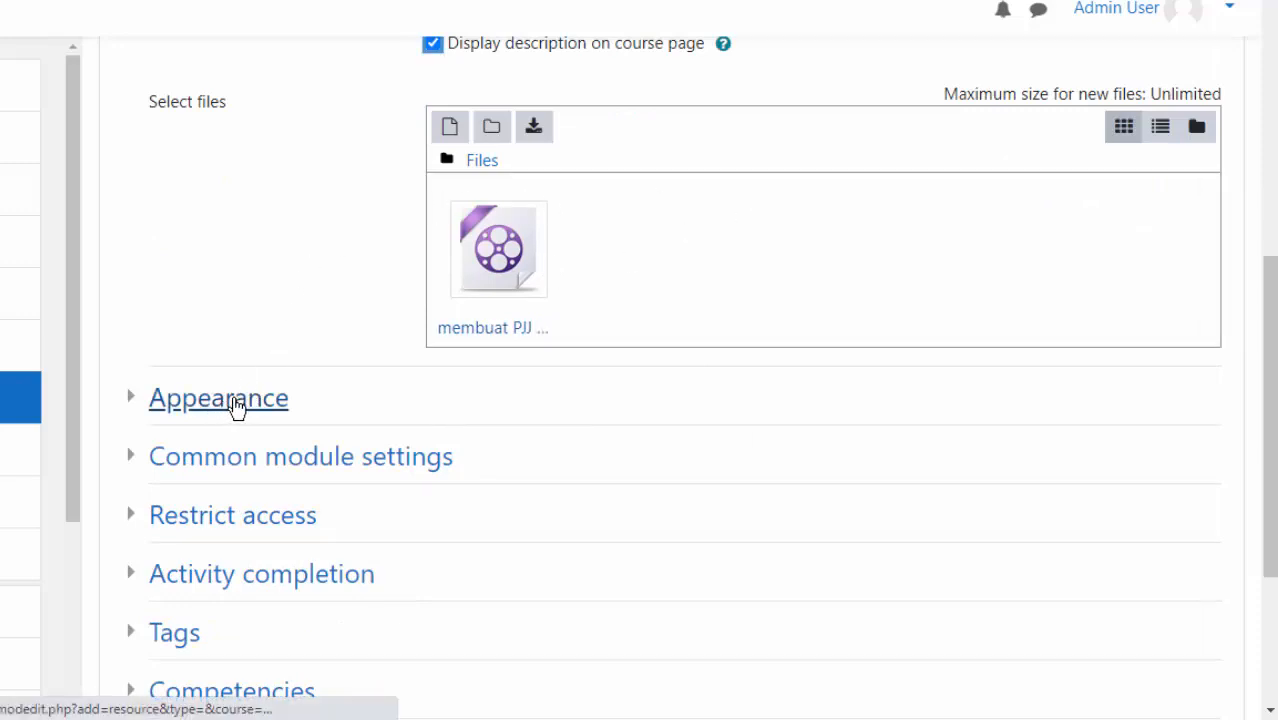
click(233, 405)
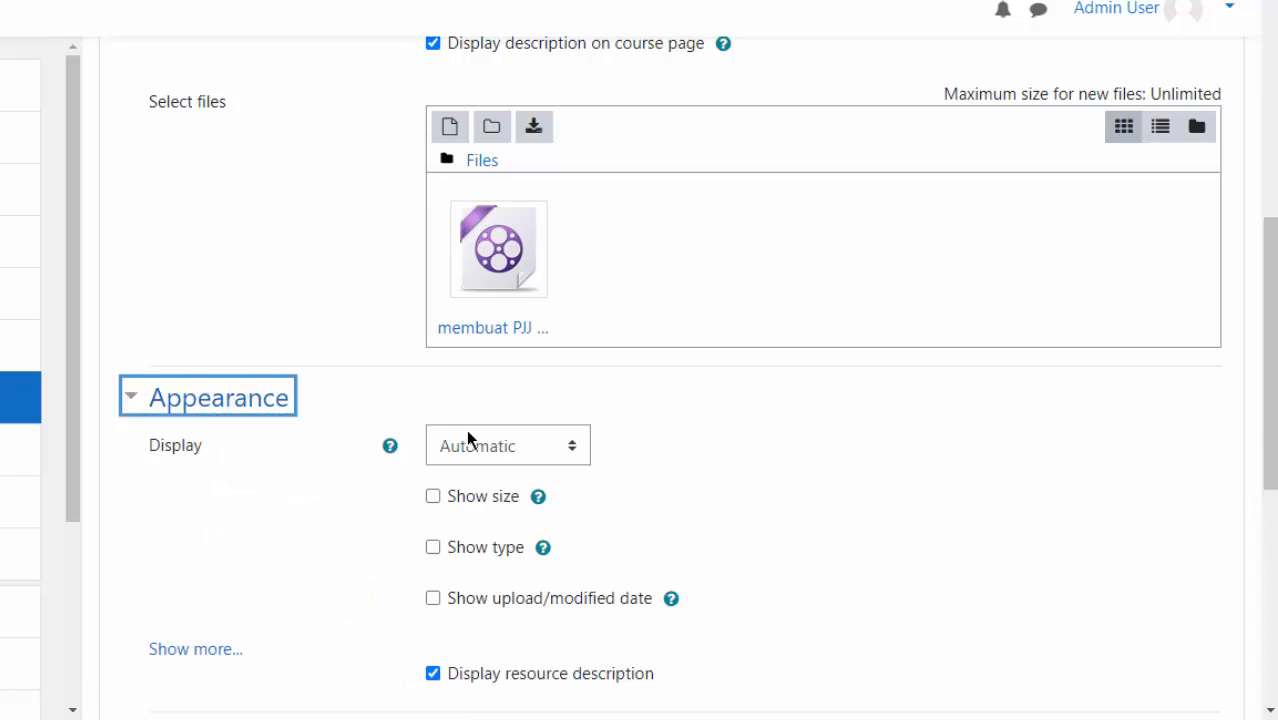
click(572, 452)
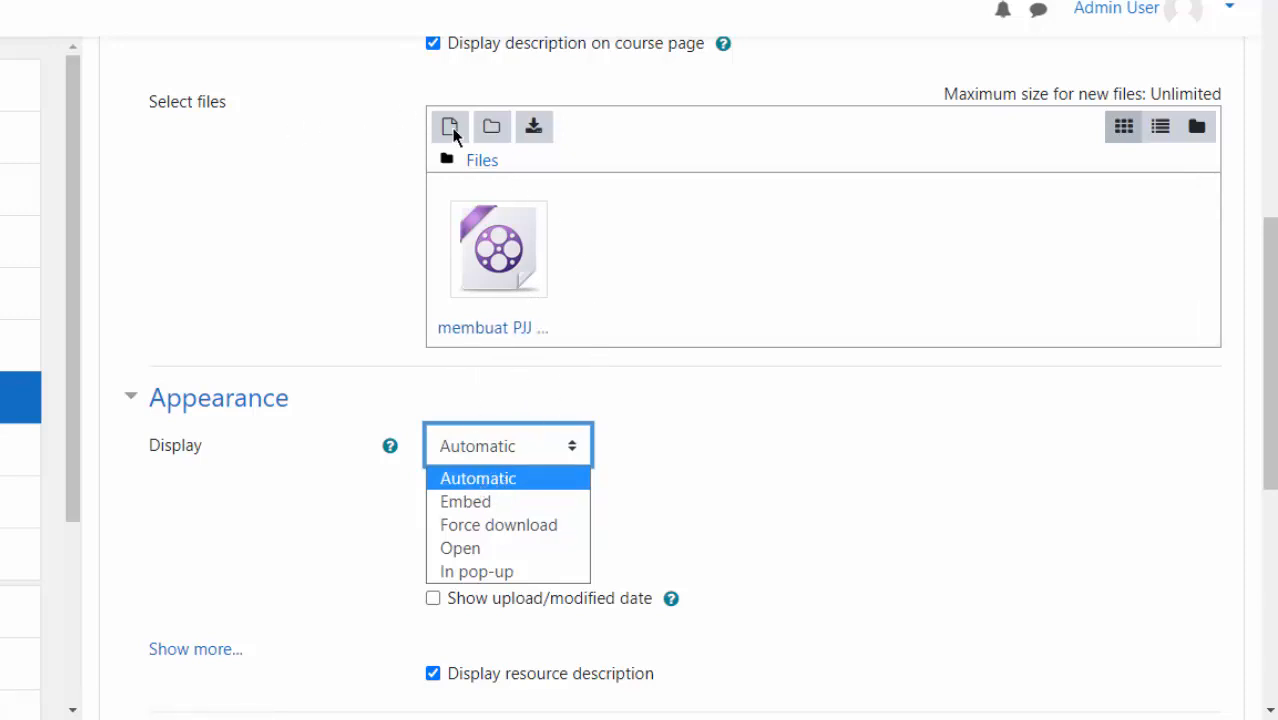
click(464, 505)
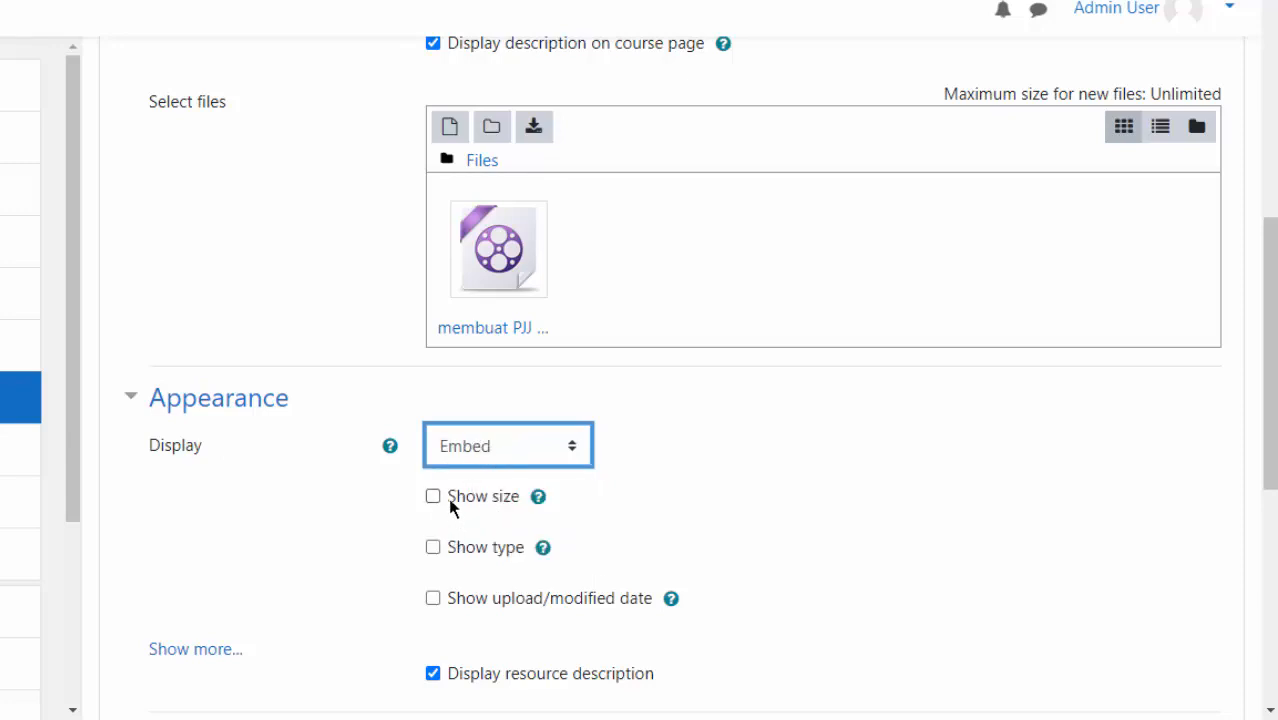
scroll(530, 576, down, 2)
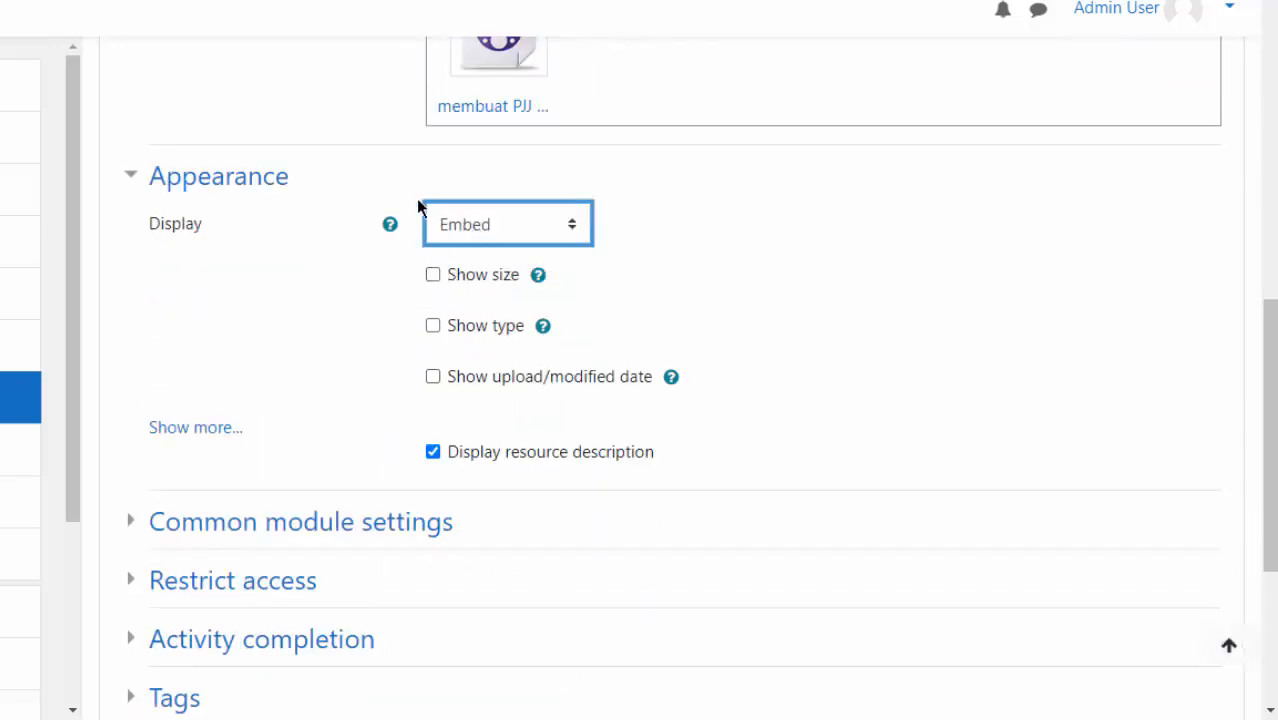
scroll(597, 292, down, 3)
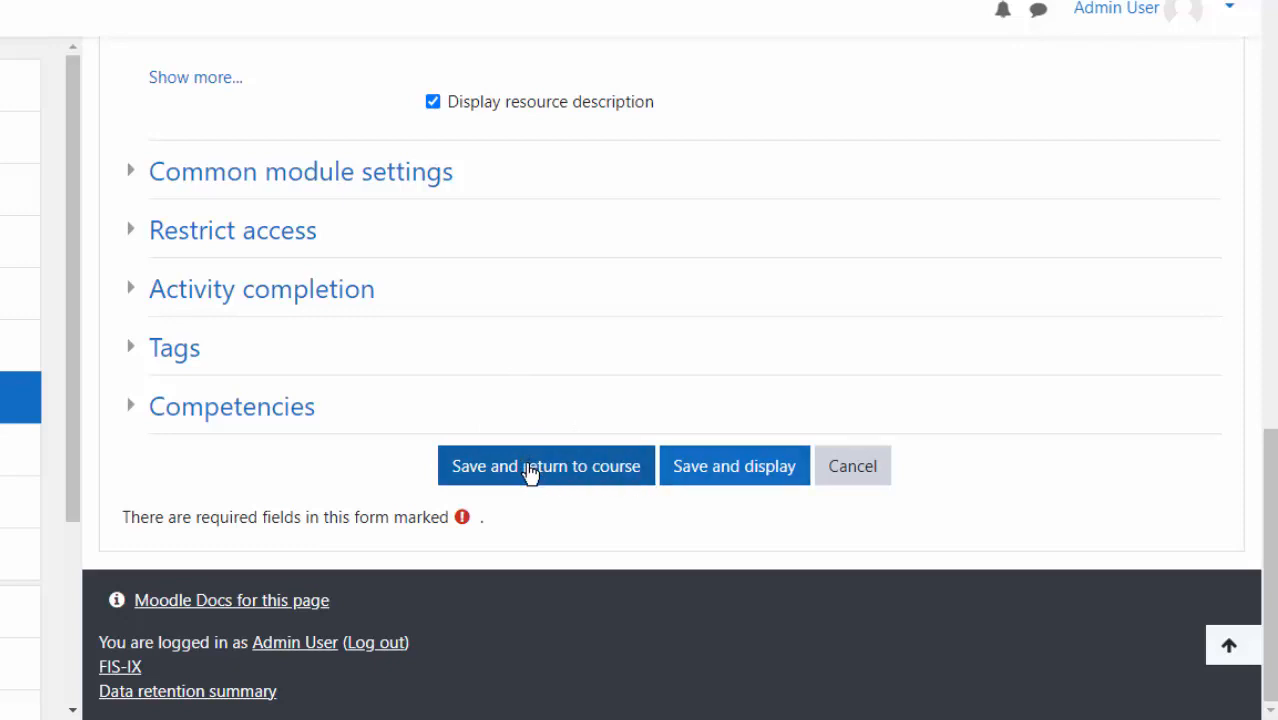
click(530, 474)
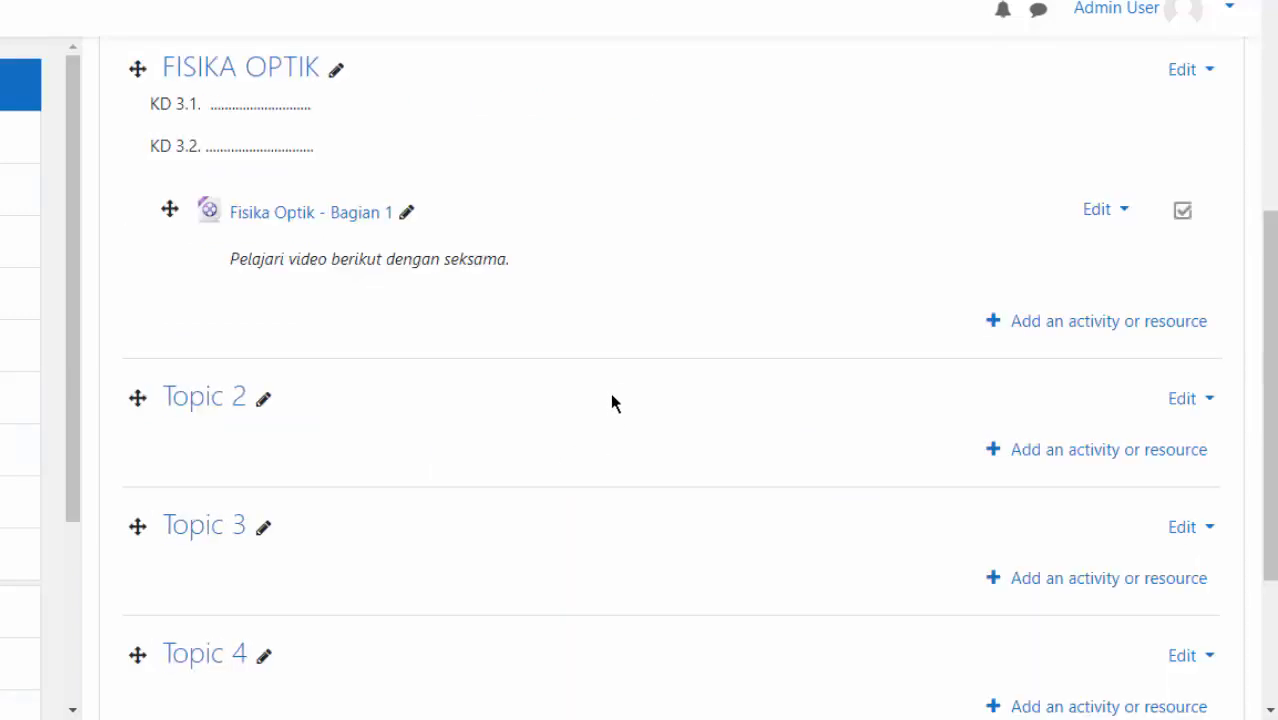
- Open the Fisika Optik - Bagian 1 resource, preview its embedded video inline and in full screen, and return to the FISIKA OPTIK section
scroll(618, 378, up, 2)
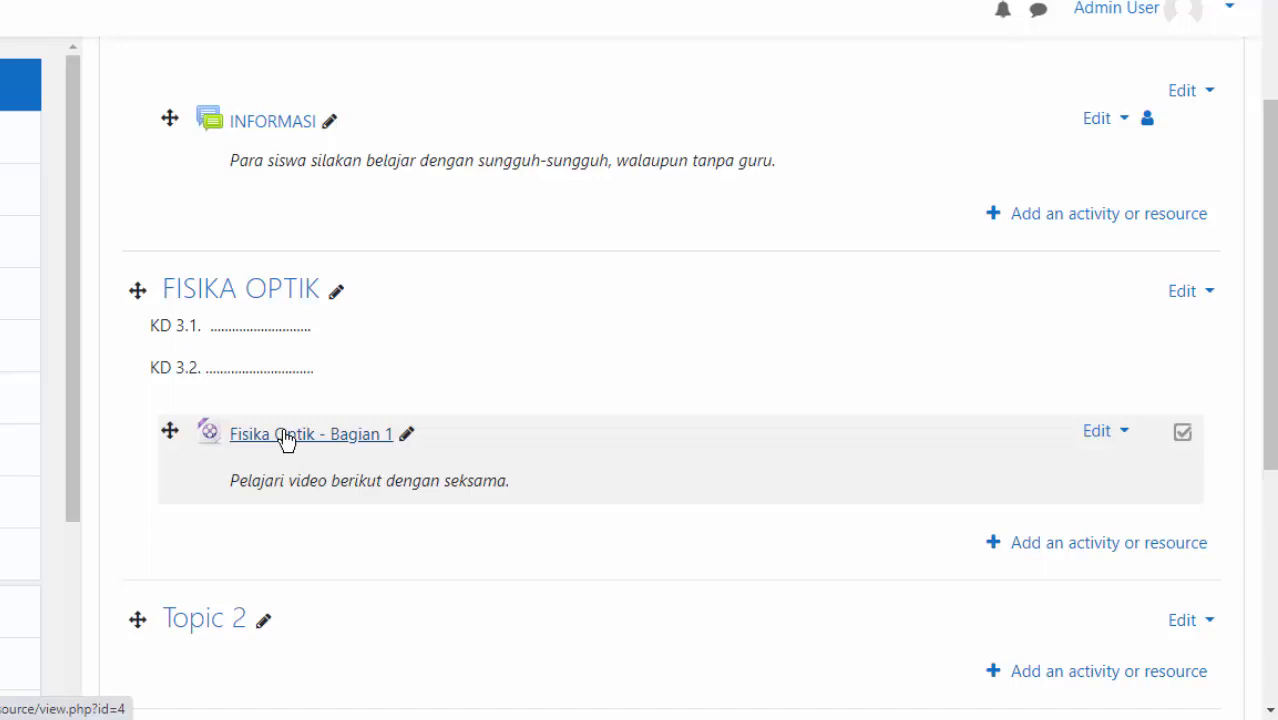
click(285, 438)
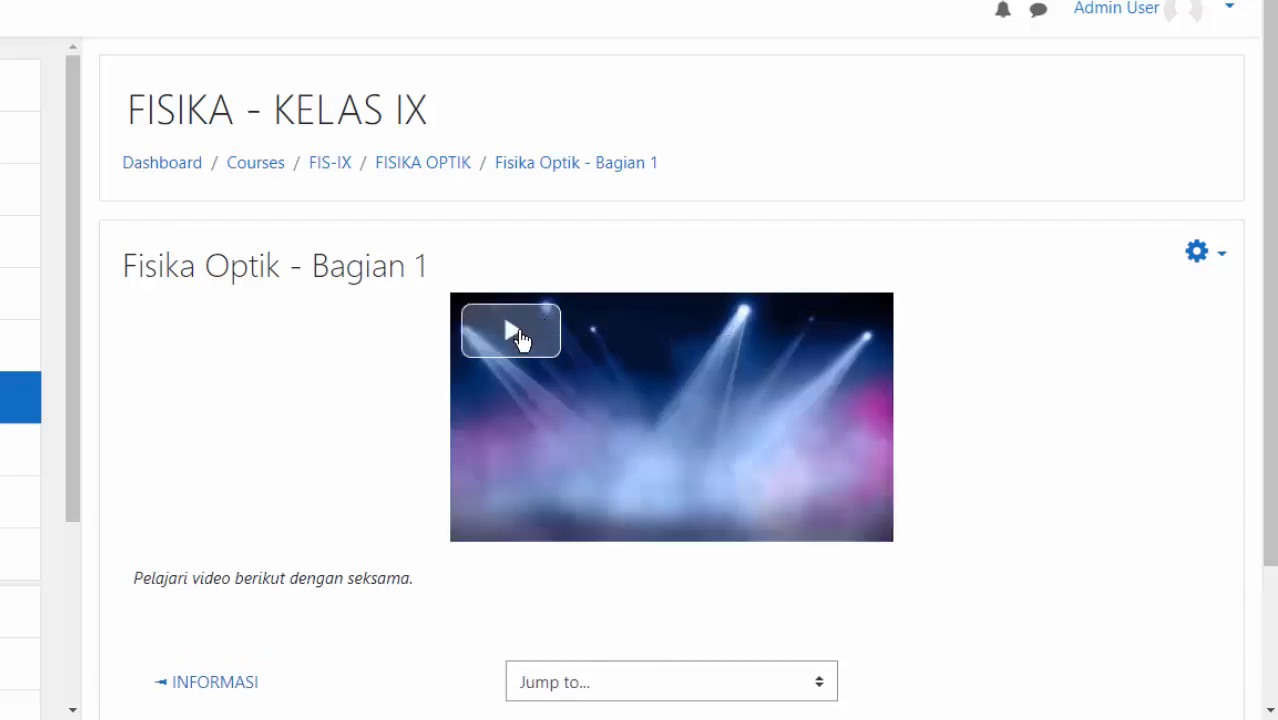
click(513, 337)
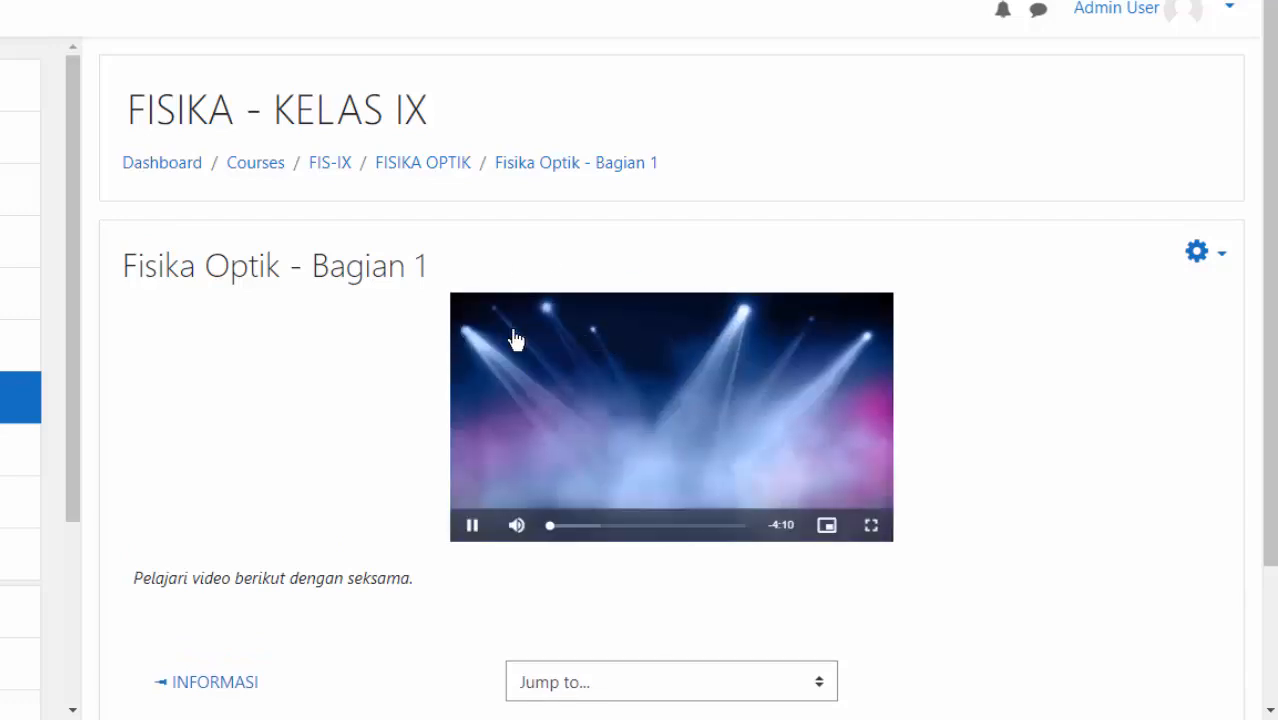
click(472, 525)
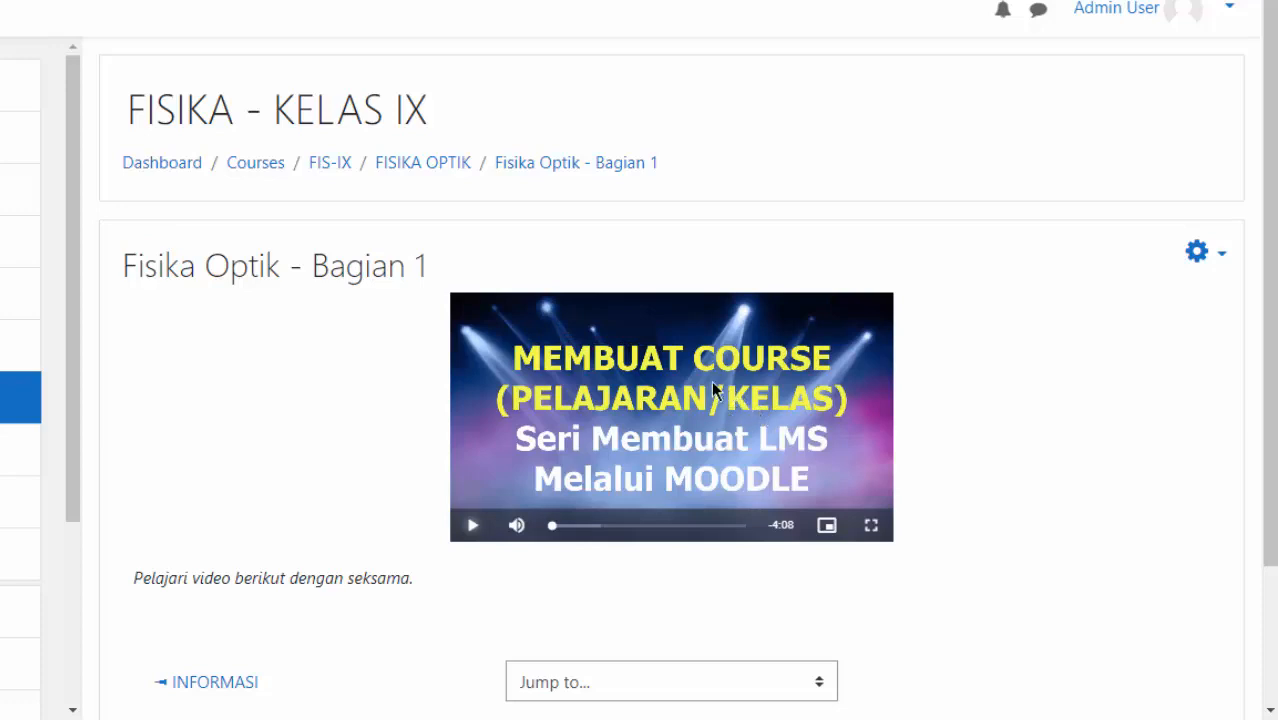
click(872, 528)
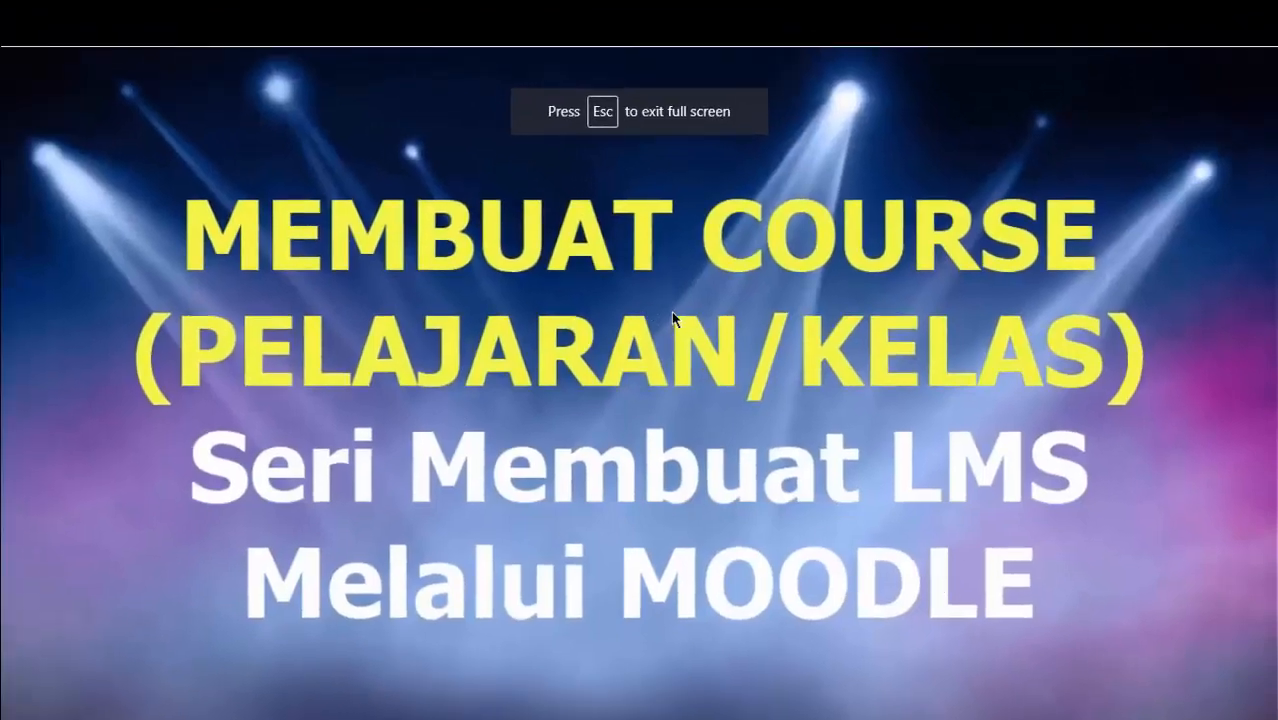
key(Escape)
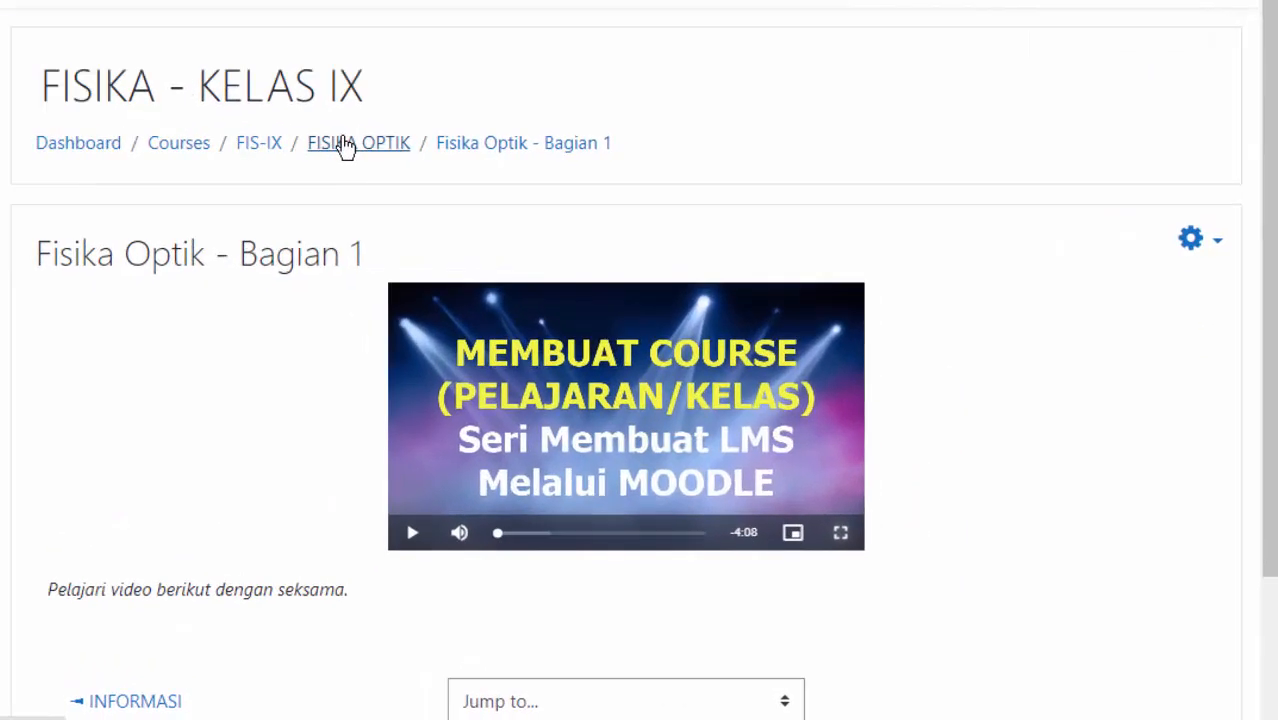
click(344, 145)
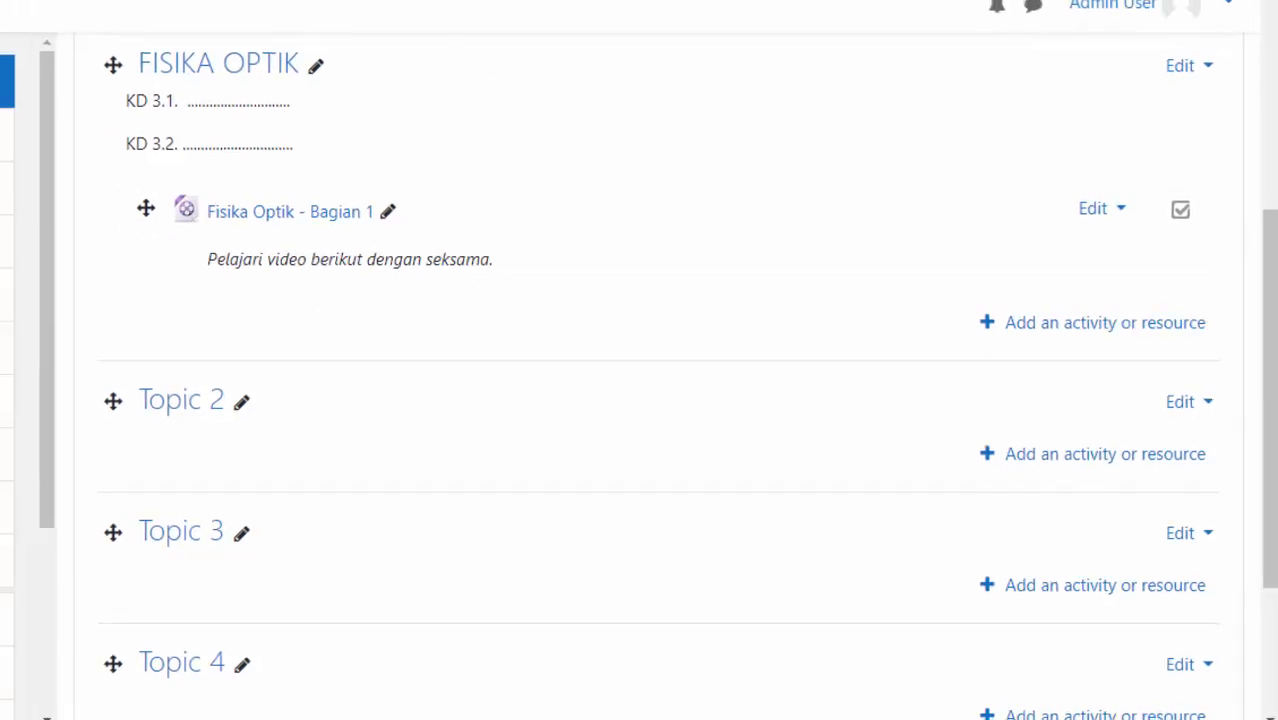
- Open YouTube in a new browser tab and search for "fisika optik"
click(699, 14)
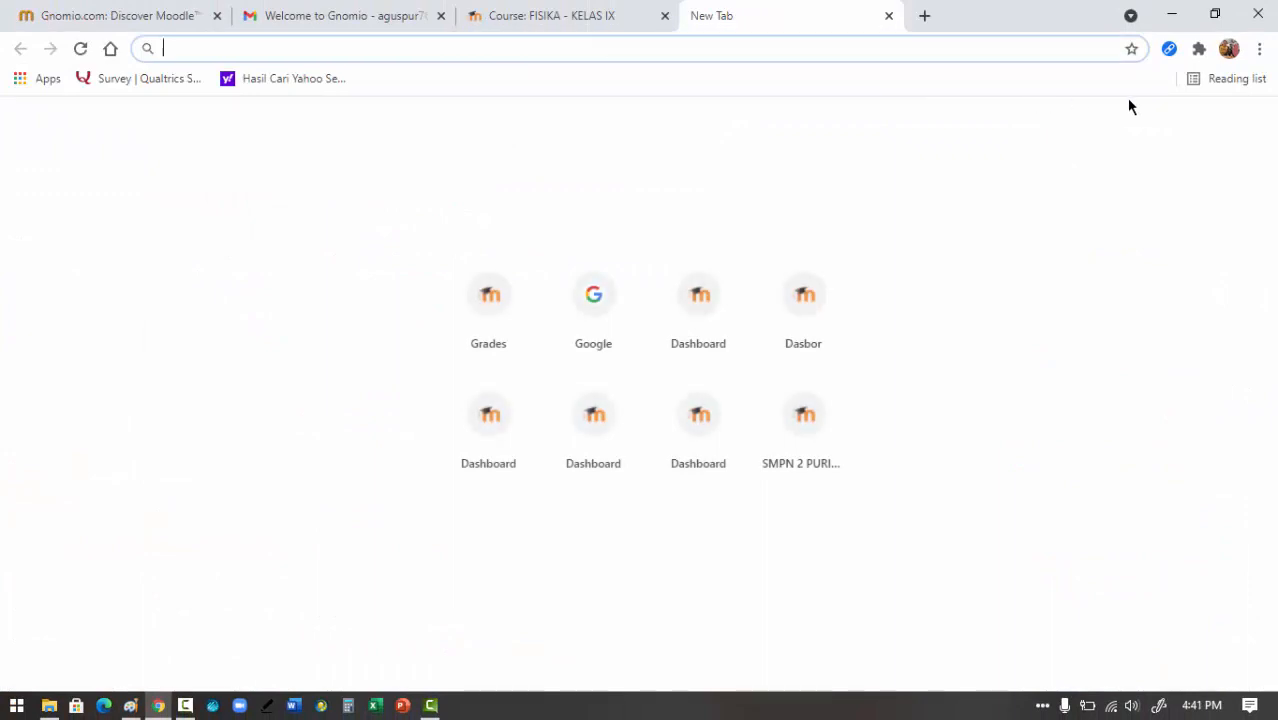
click(596, 314)
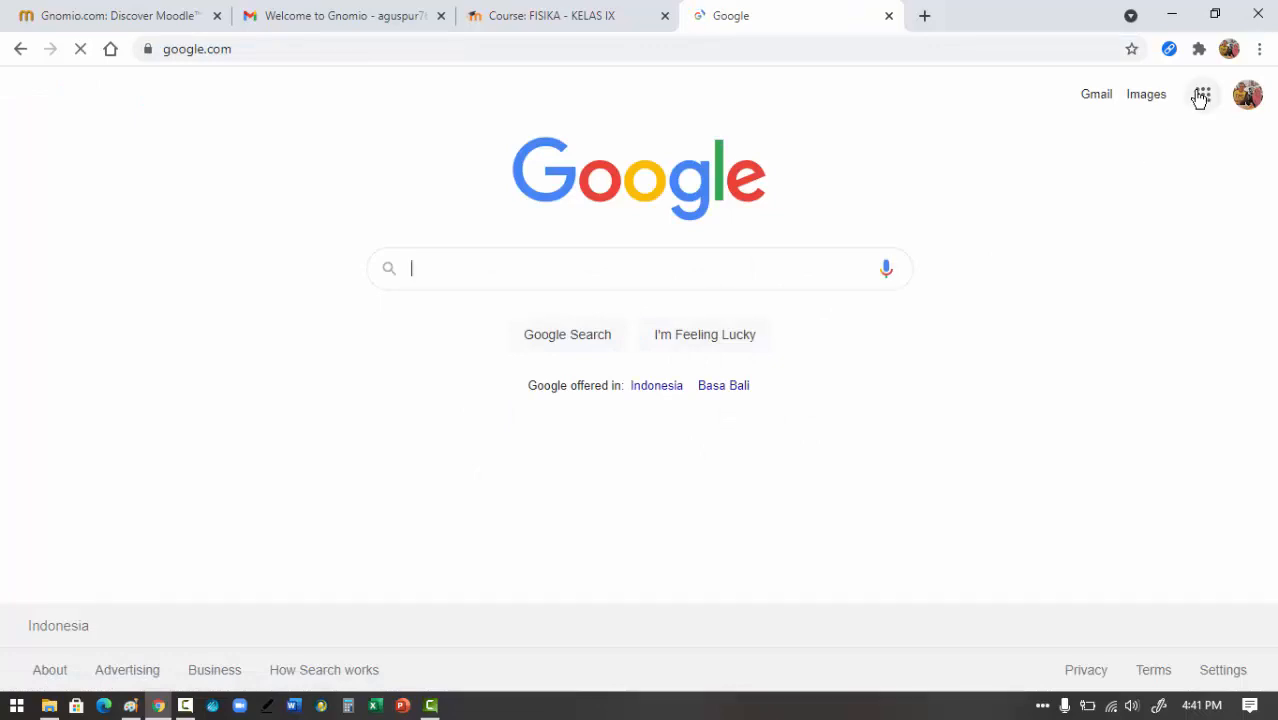
click(1201, 97)
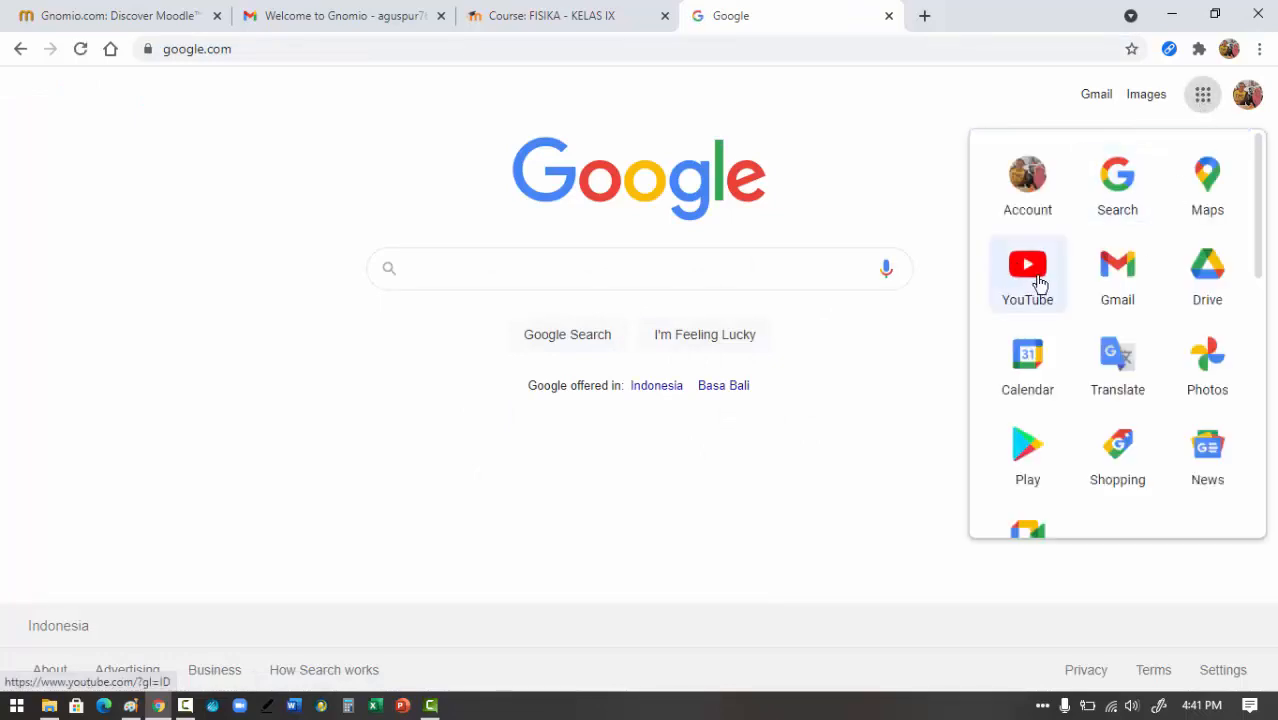
click(1031, 265)
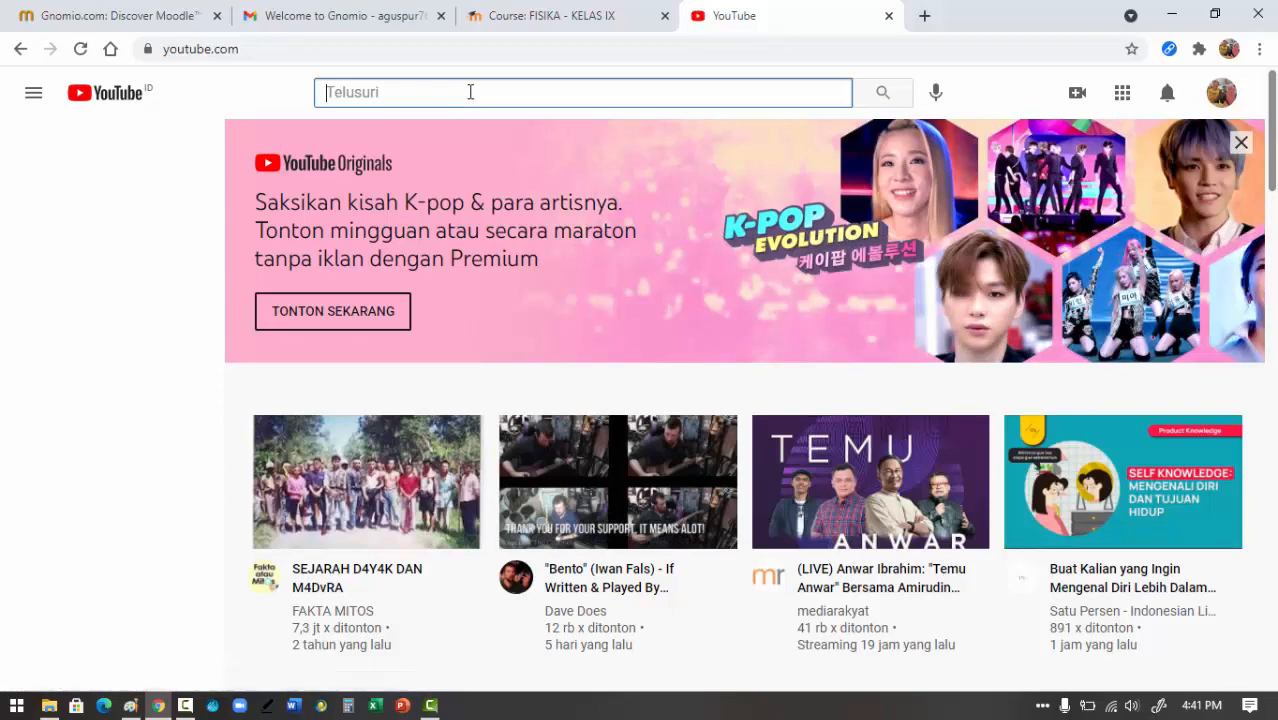
text(fisika)
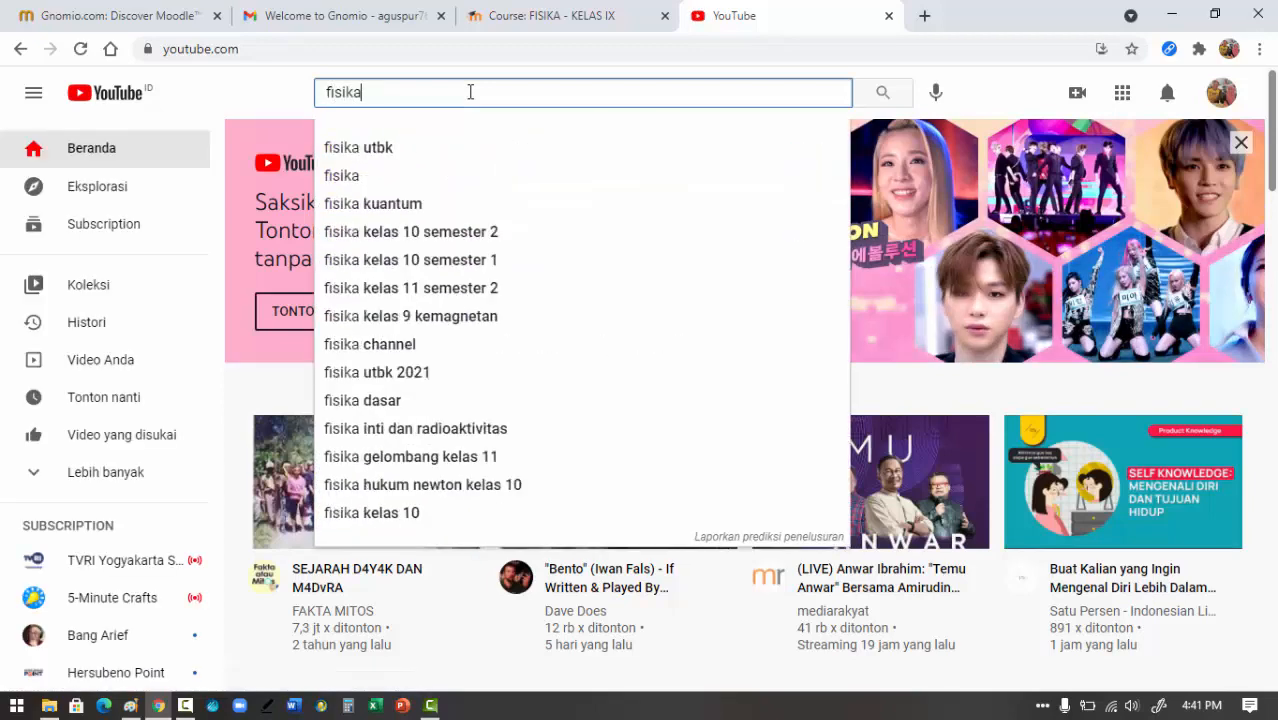
text( optik)
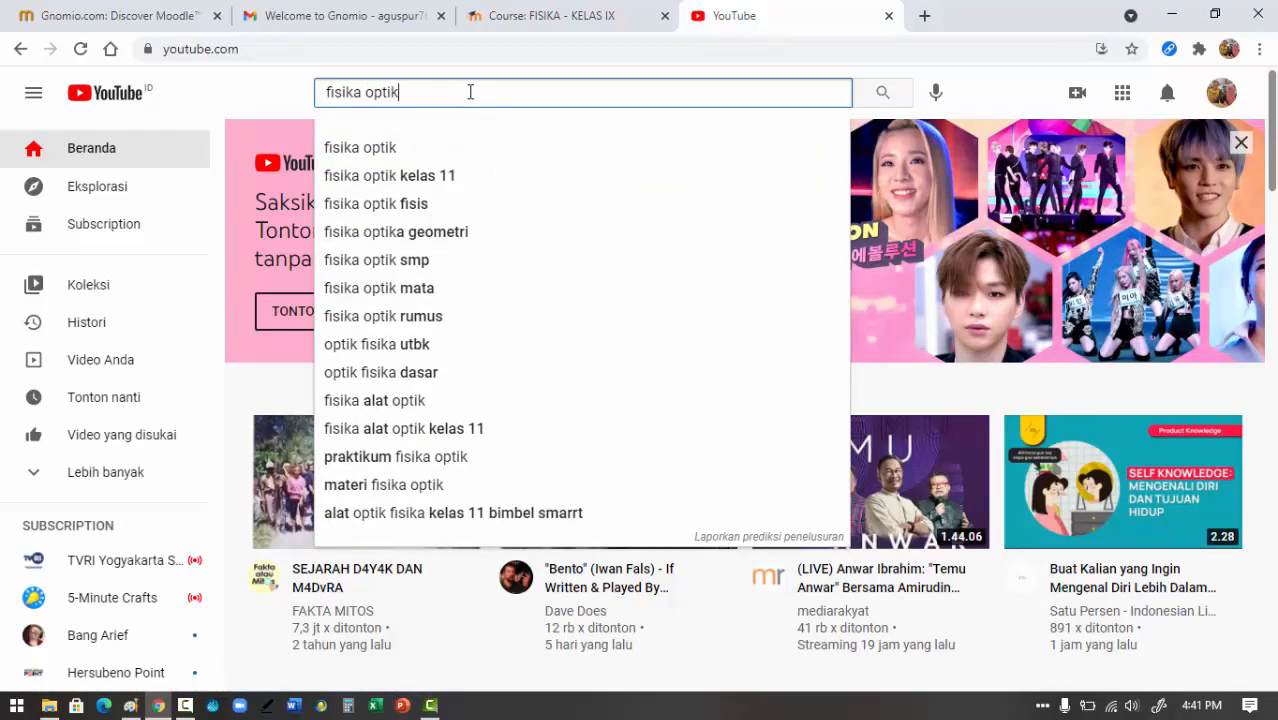
click(416, 147)
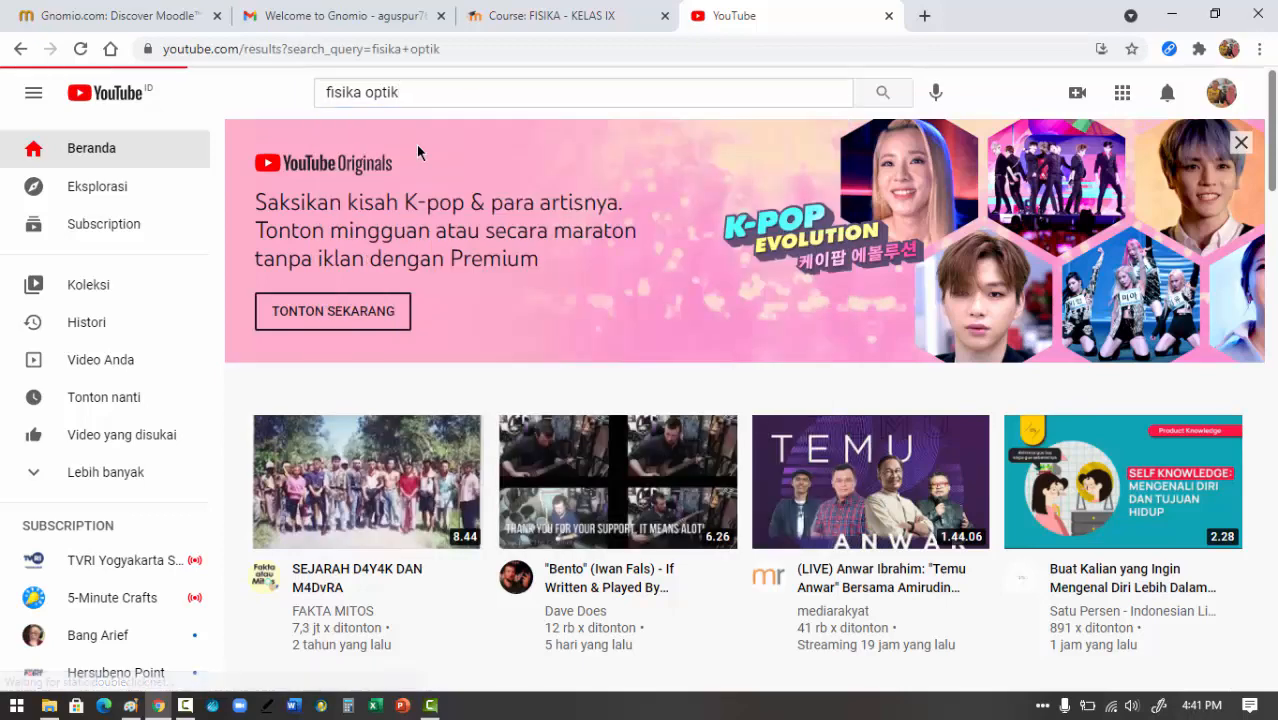
- Open the video "ALAT OPTIK (Mikroskop,kacamata,teropong,lup)-KONSEP -FISIKA 10" from the search results and pause it
scroll(768, 244, down, 4)
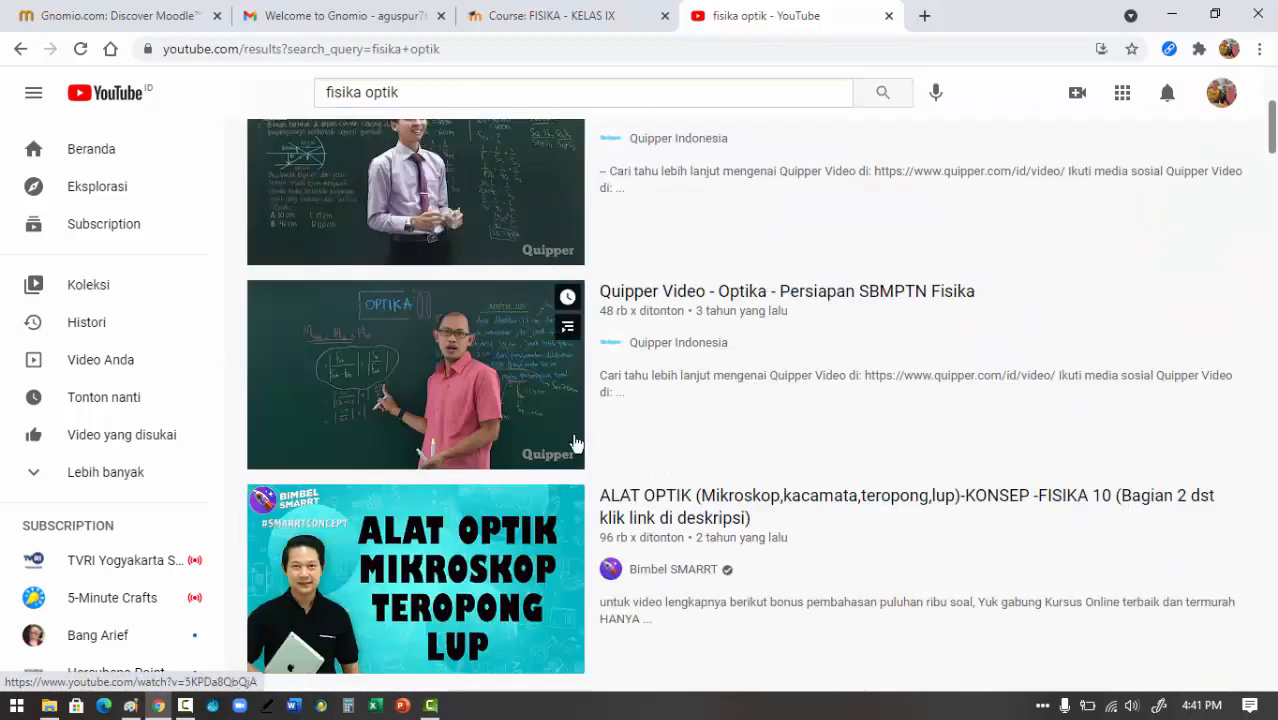
scroll(471, 480, down, 2)
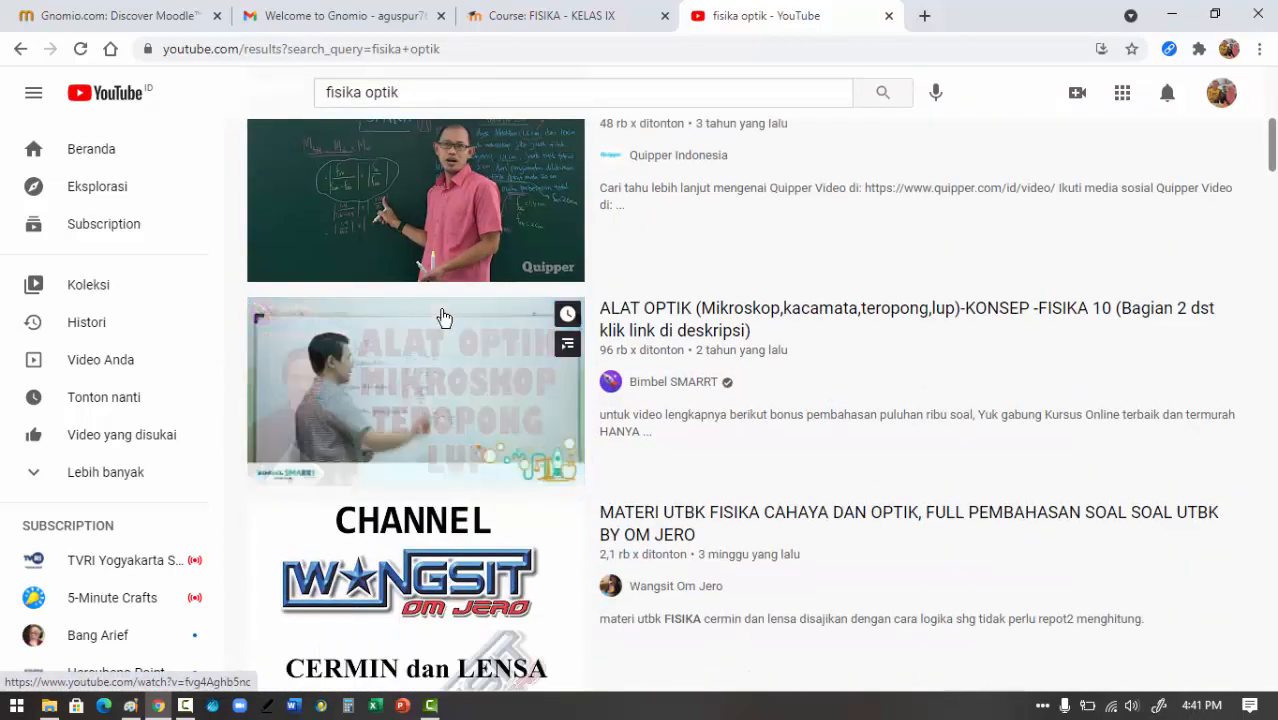
click(680, 314)
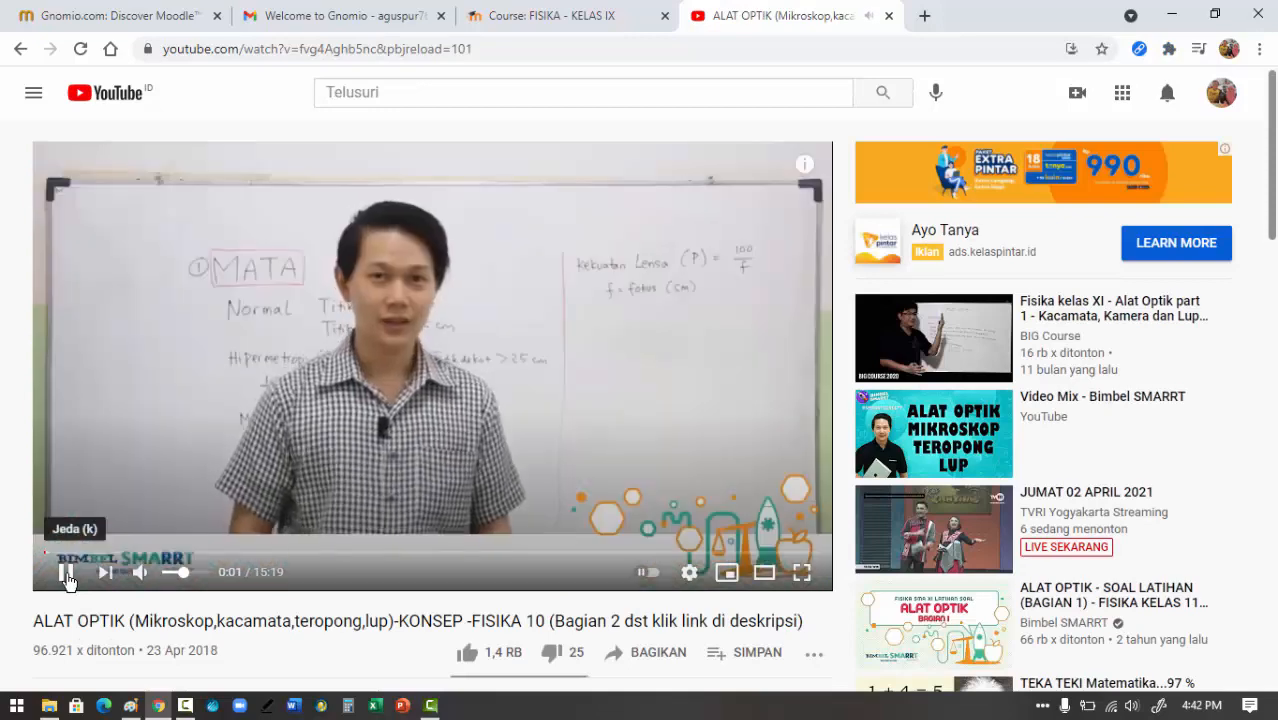
click(66, 576)
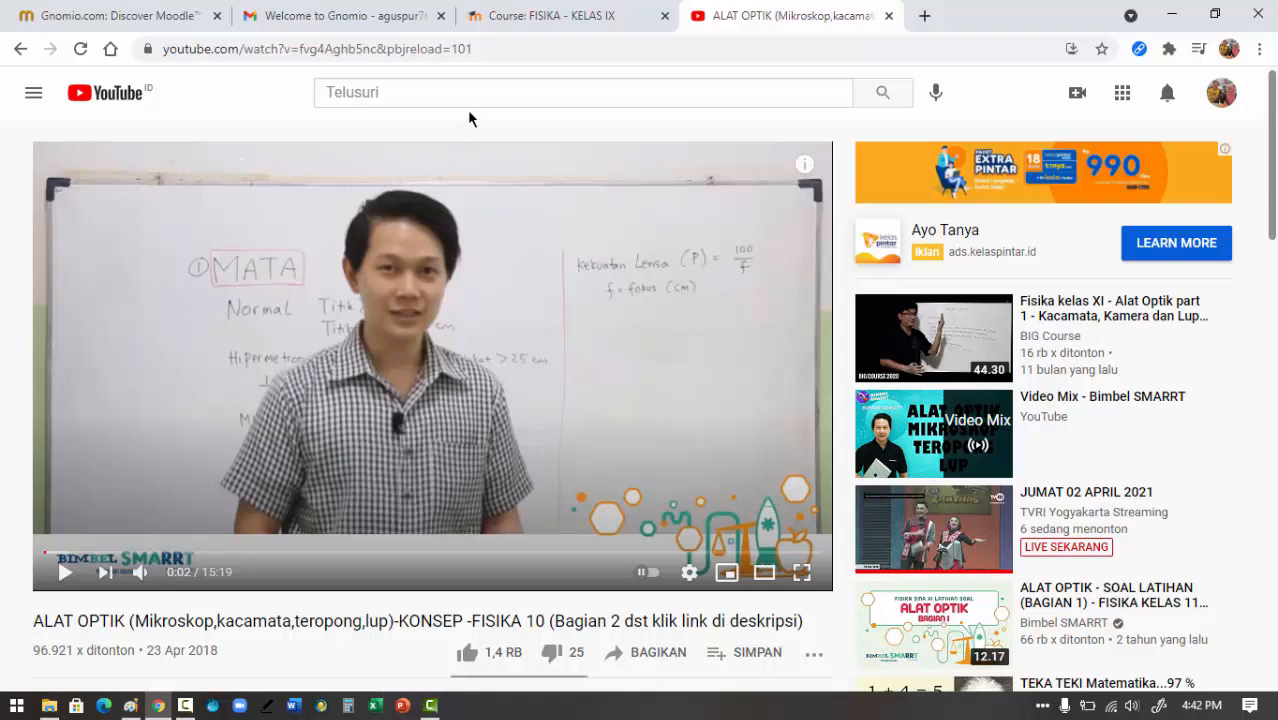
- Copy the full web address of the opened "ALAT OPTIK" YouTube video
click(488, 47)
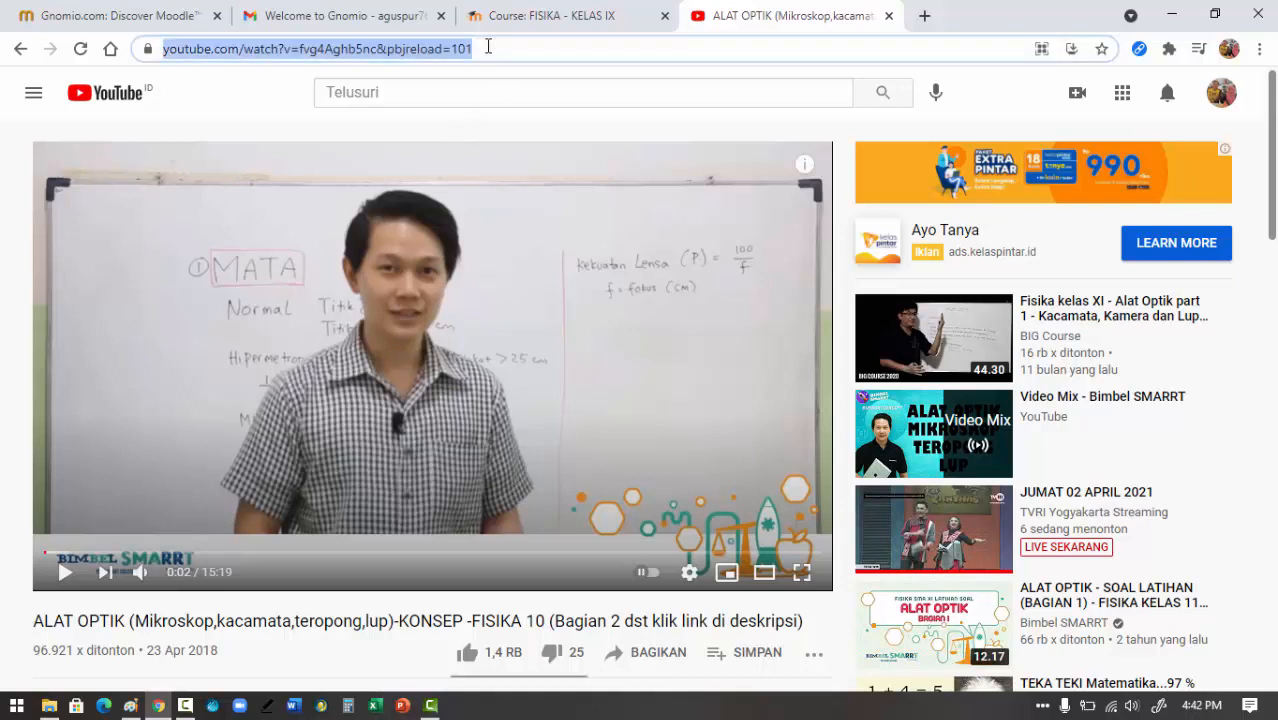
key(End)
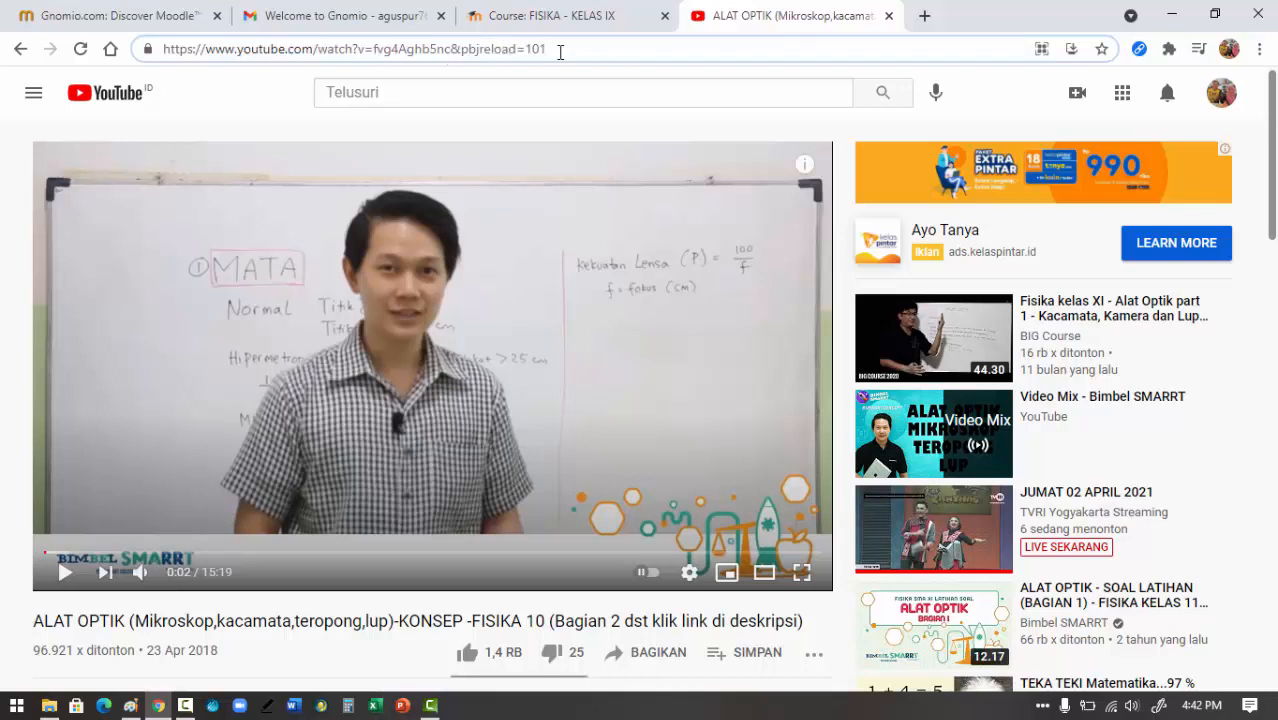
drag(545, 50, 128, 64)
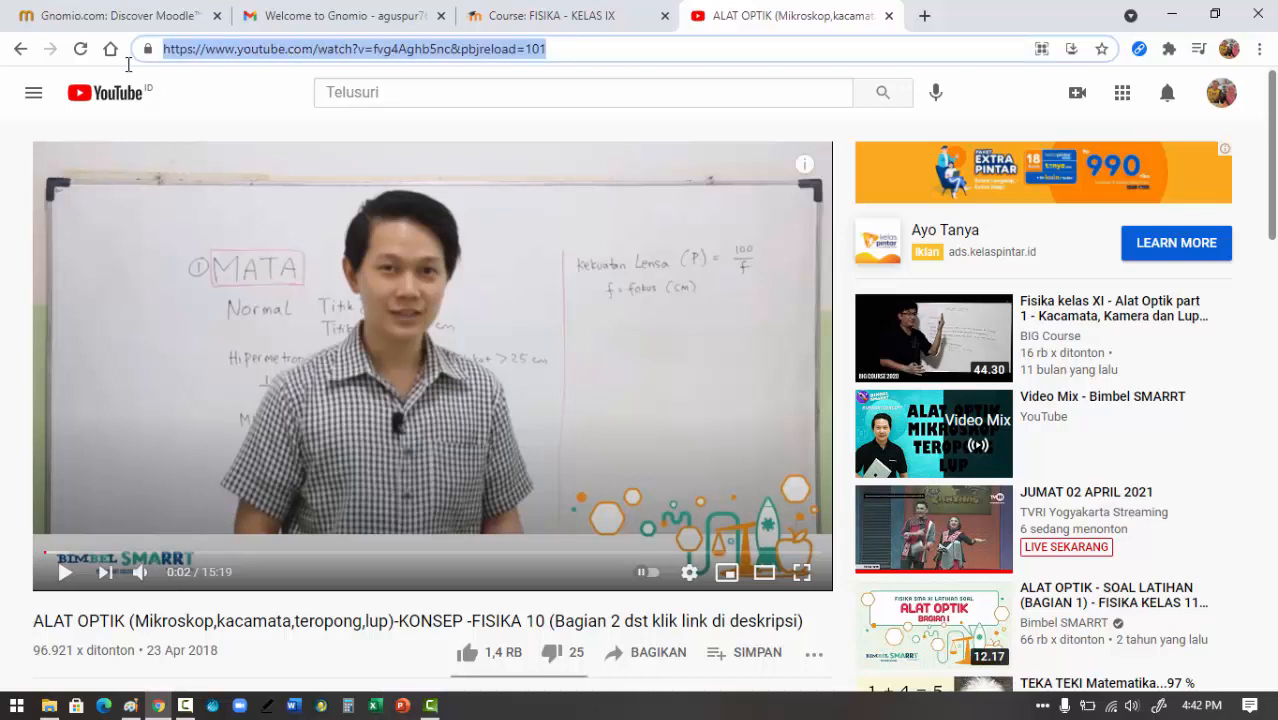
right_click(224, 56)
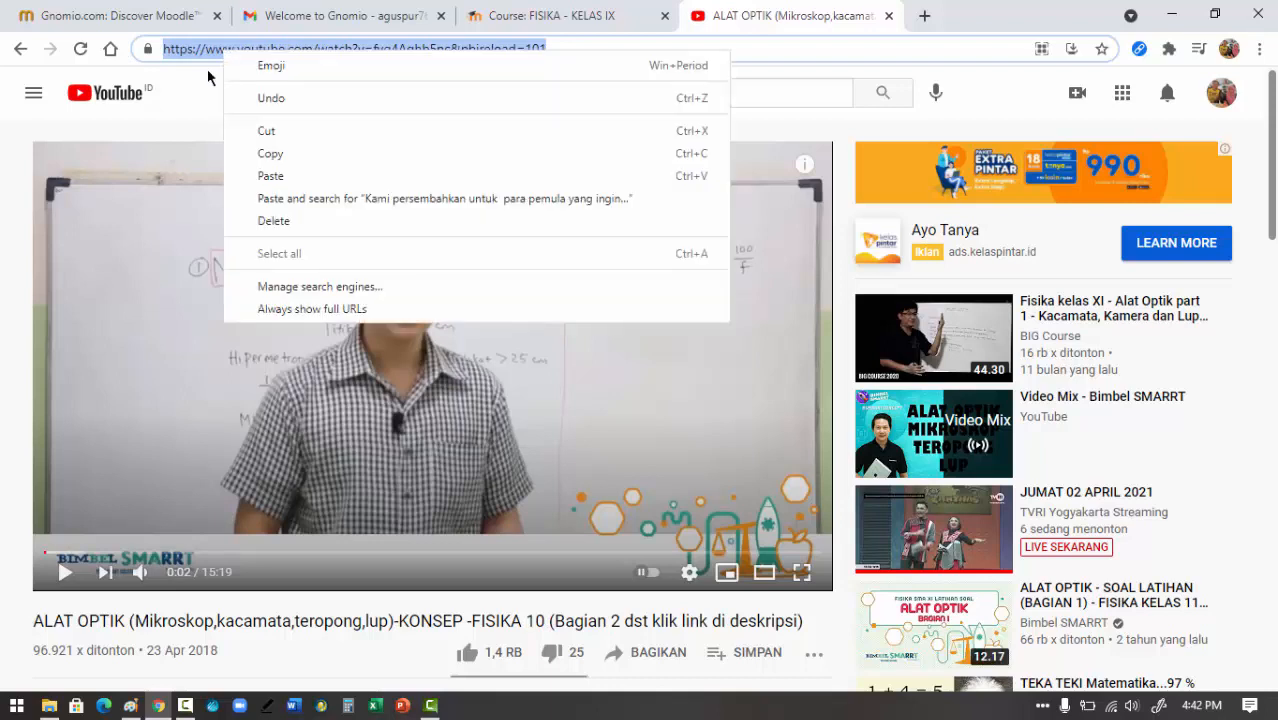
click(262, 155)
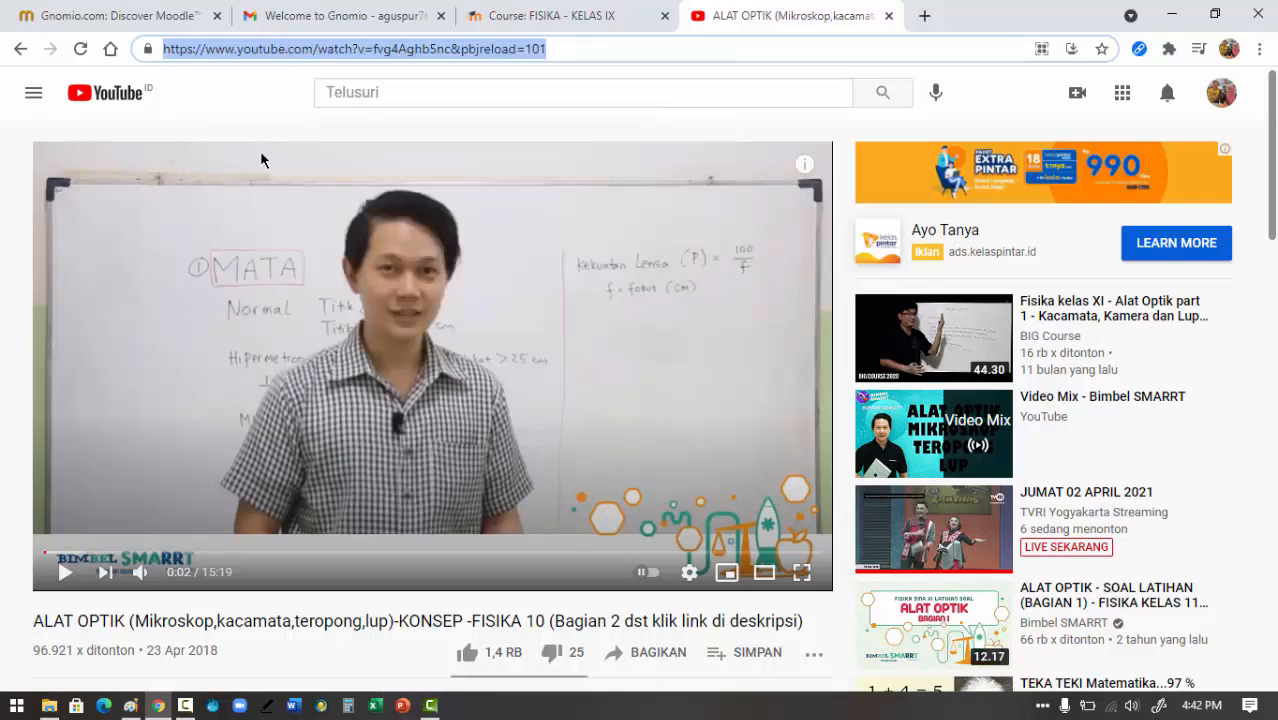
- Return to the FISIKA - KELAS IX course and start adding a URL resource to the FISIKA OPTIK topic
click(561, 23)
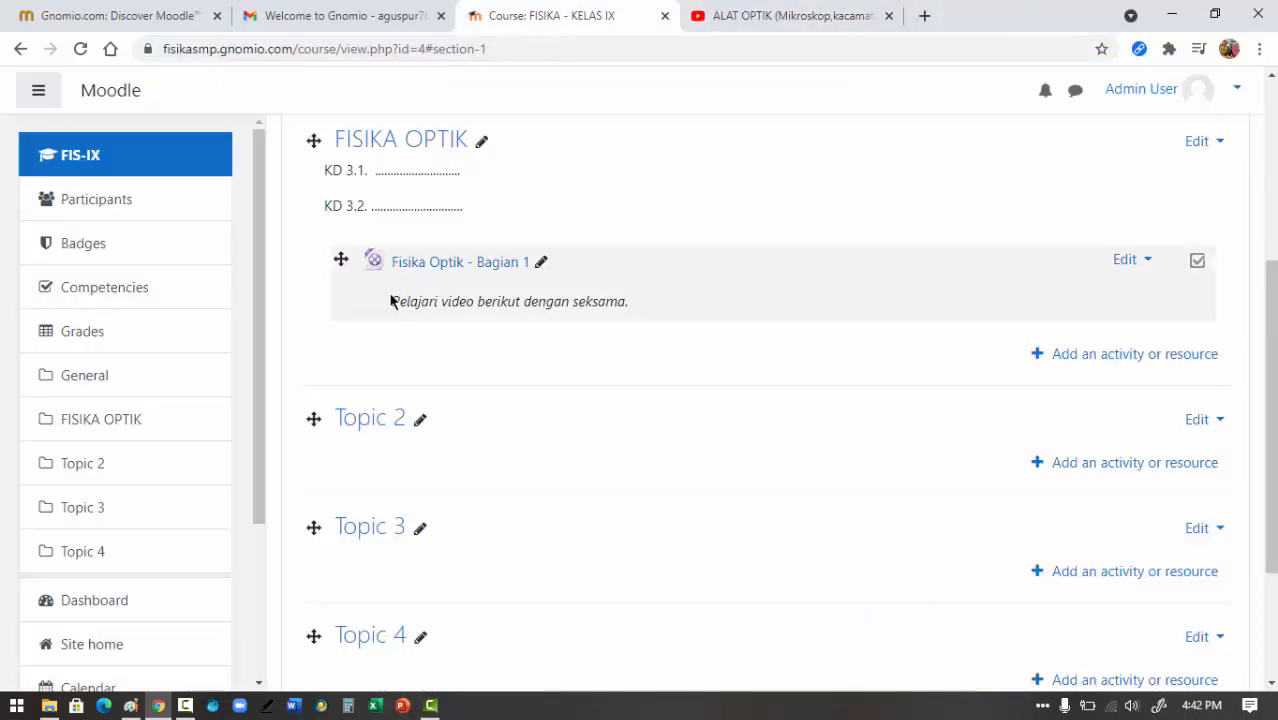
click(800, 16)
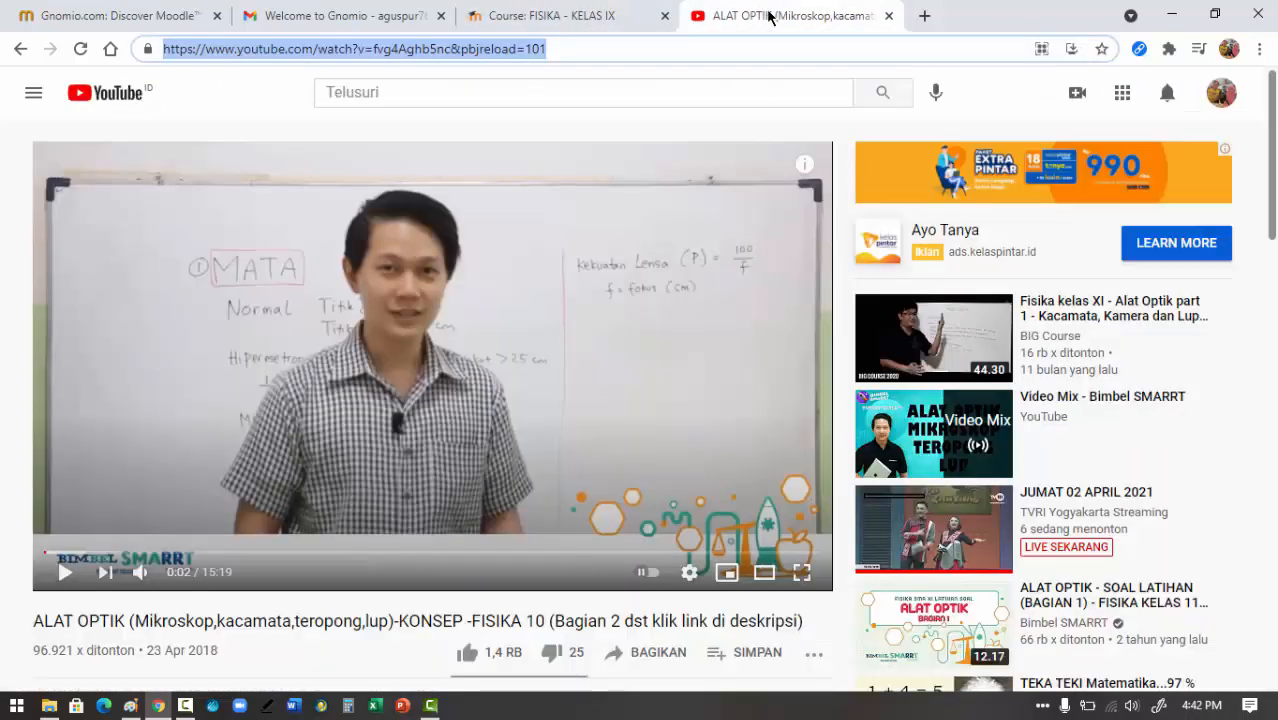
click(551, 16)
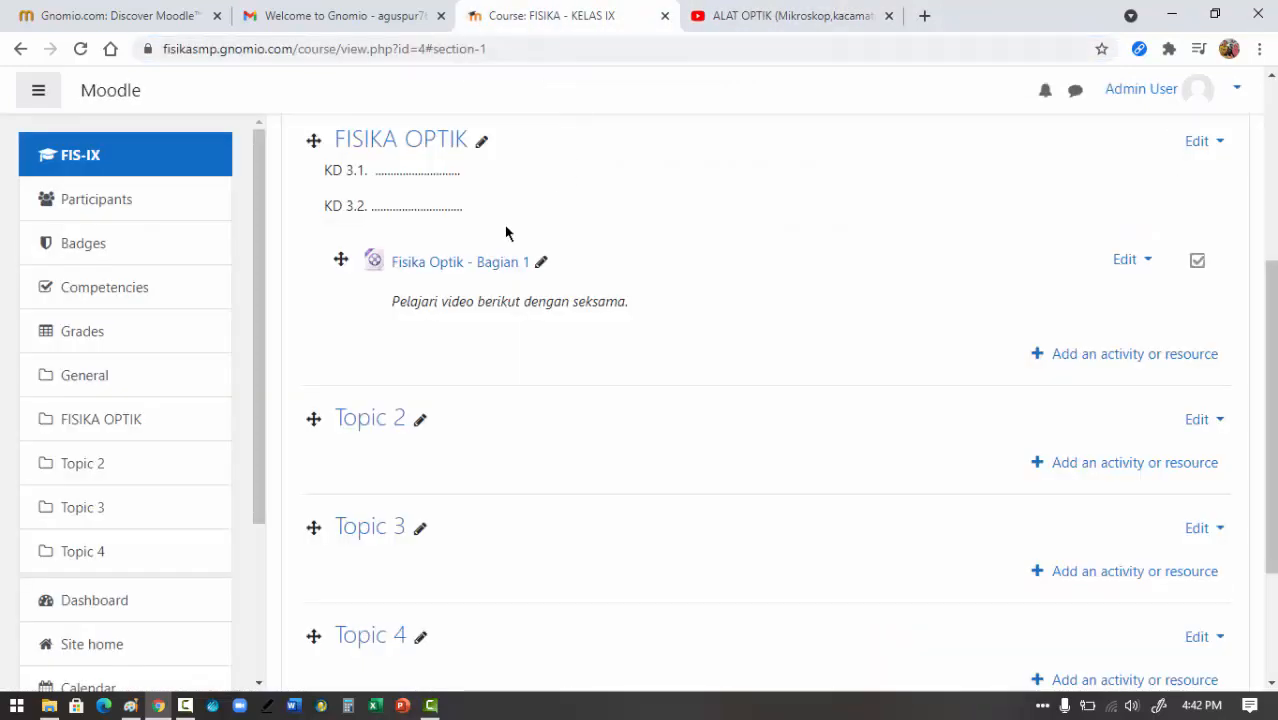
click(1070, 358)
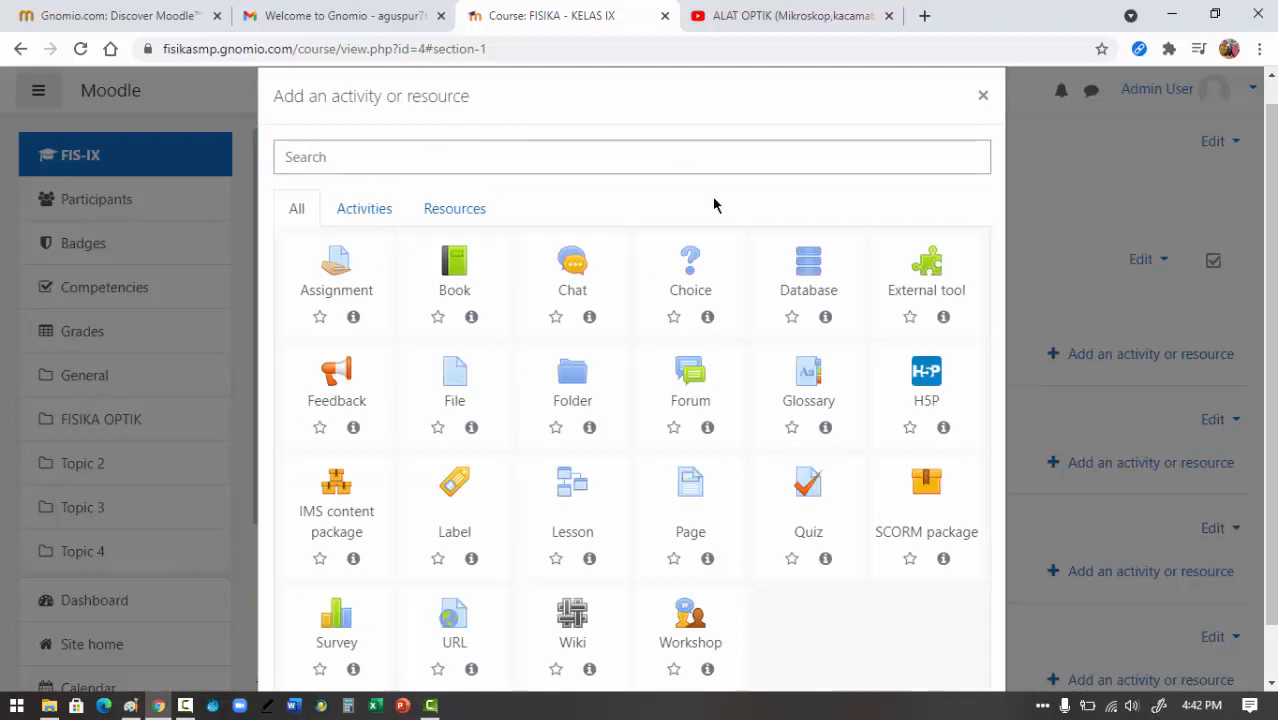
scroll(685, 268, down, 1)
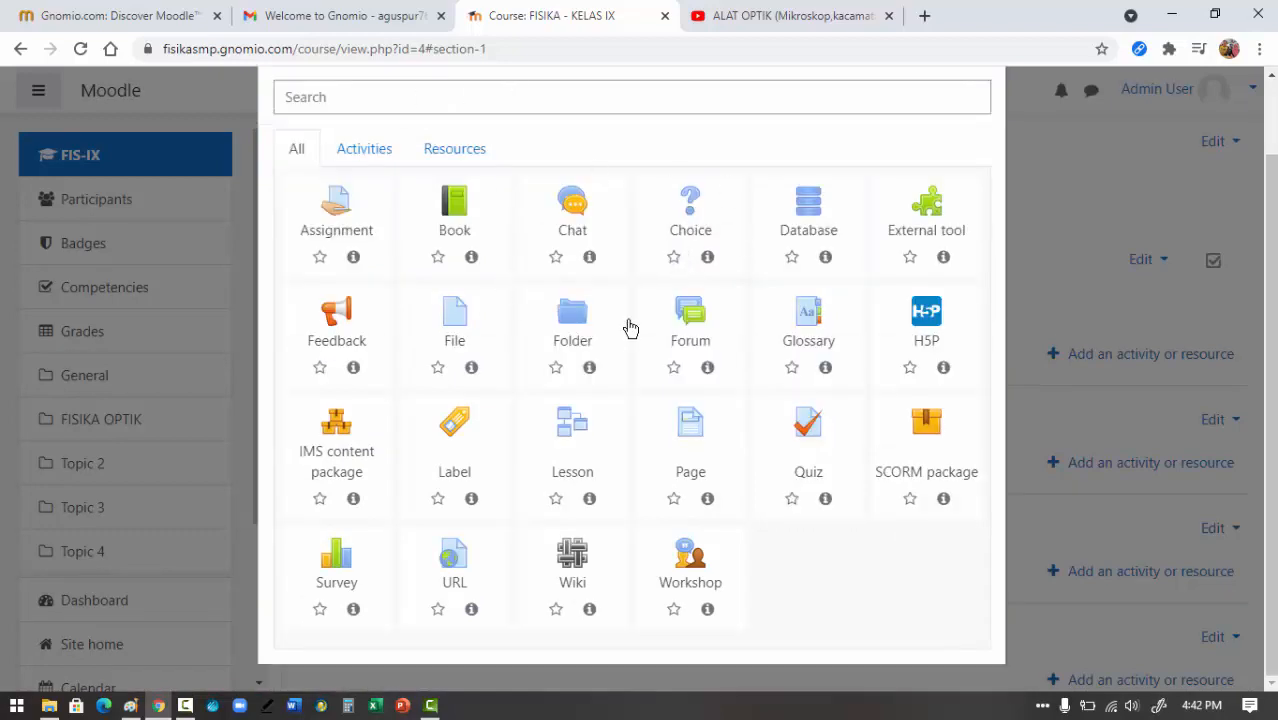
click(457, 564)
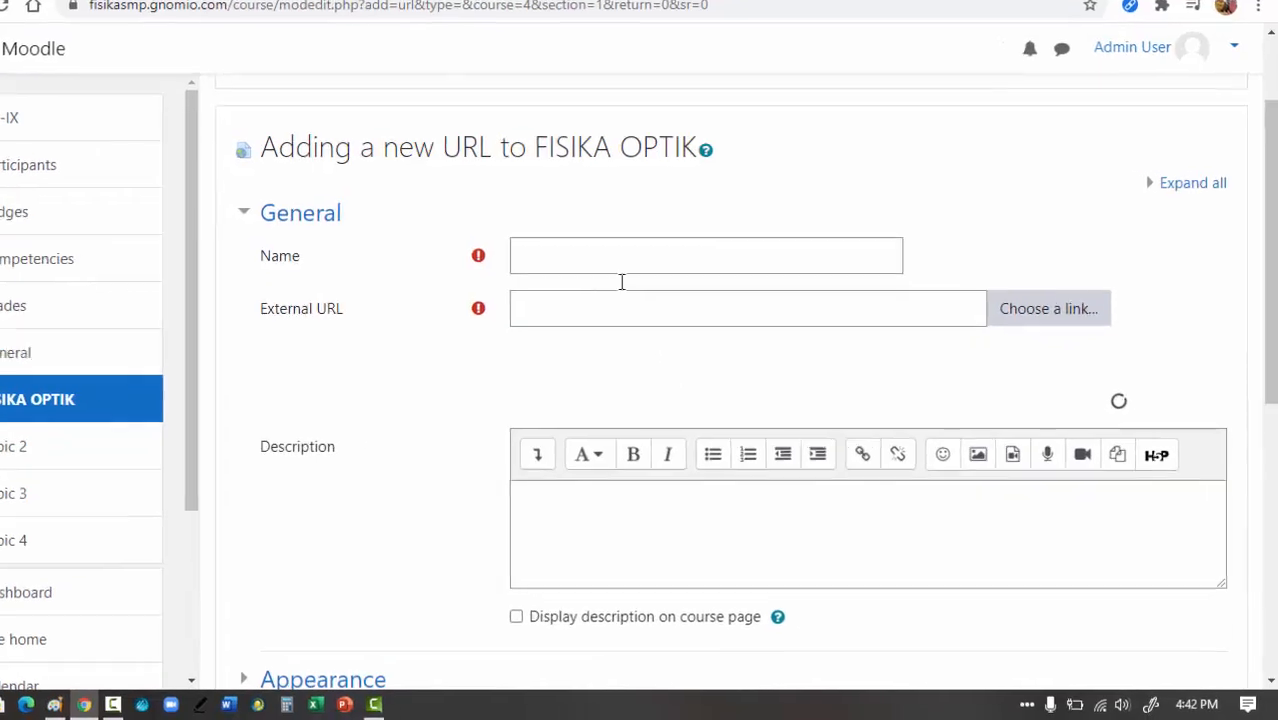
- Name the new URL resource "Fisika Optik - bag 2"
click(546, 214)
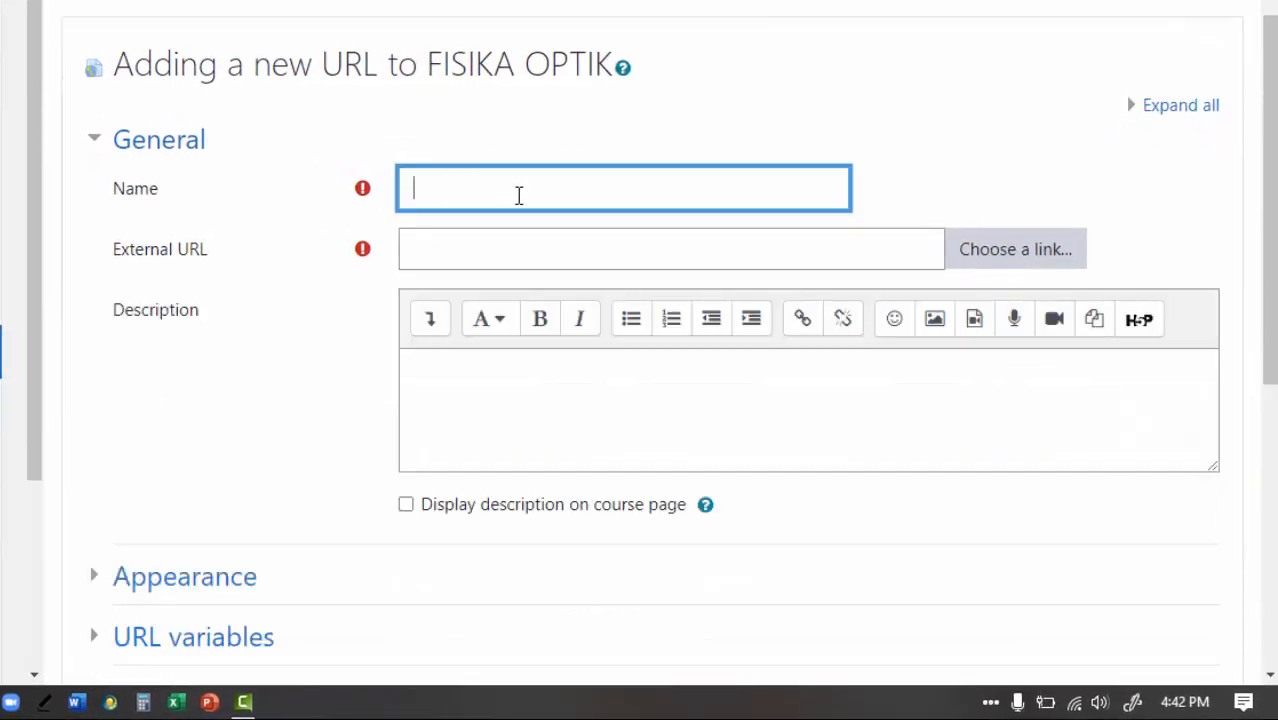
text(Fisika Optik)
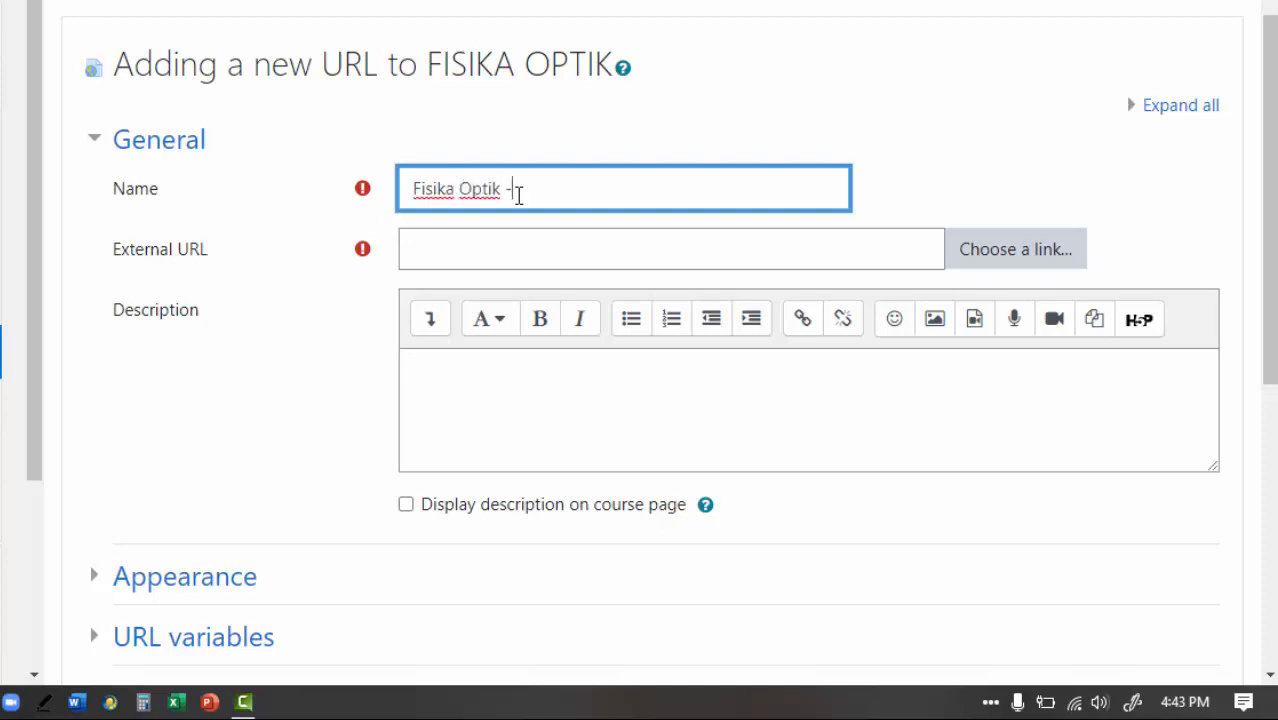
text( - pag 2)
- Enter the description "Silahkan pelajari dengan seksama." and enable displaying it on the course page
click(454, 364)
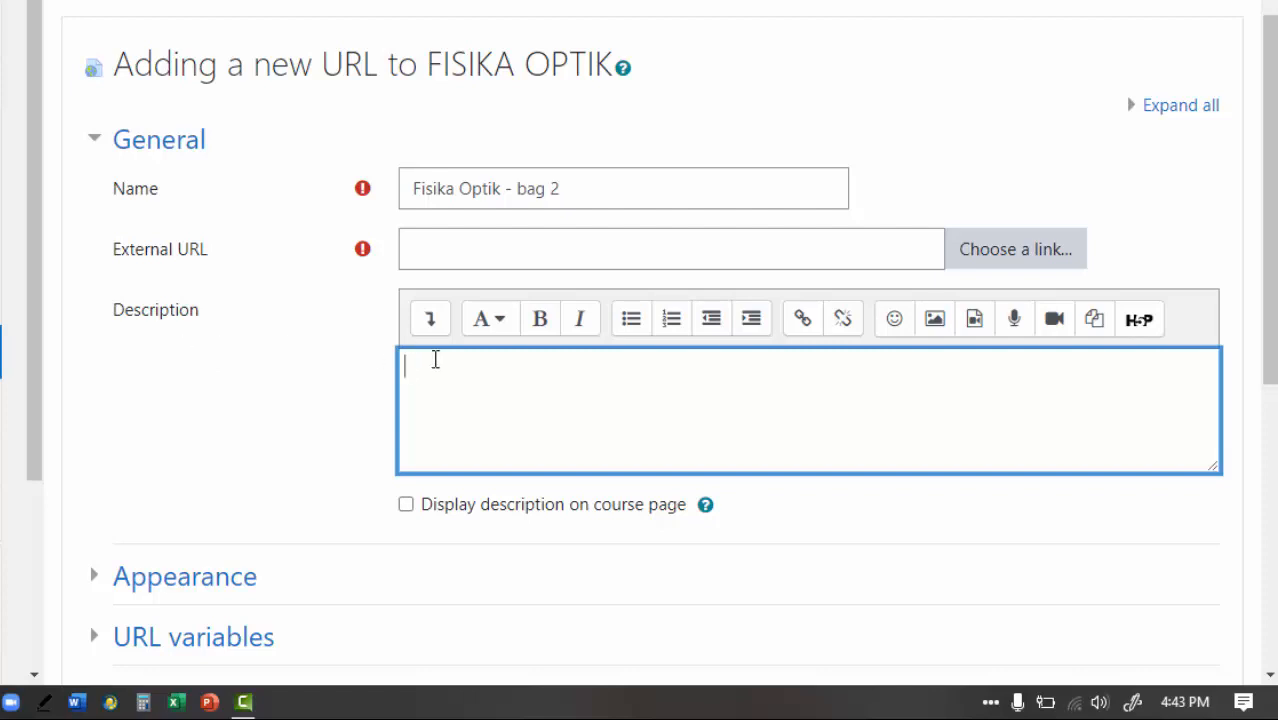
text(Silahkan pelajar)
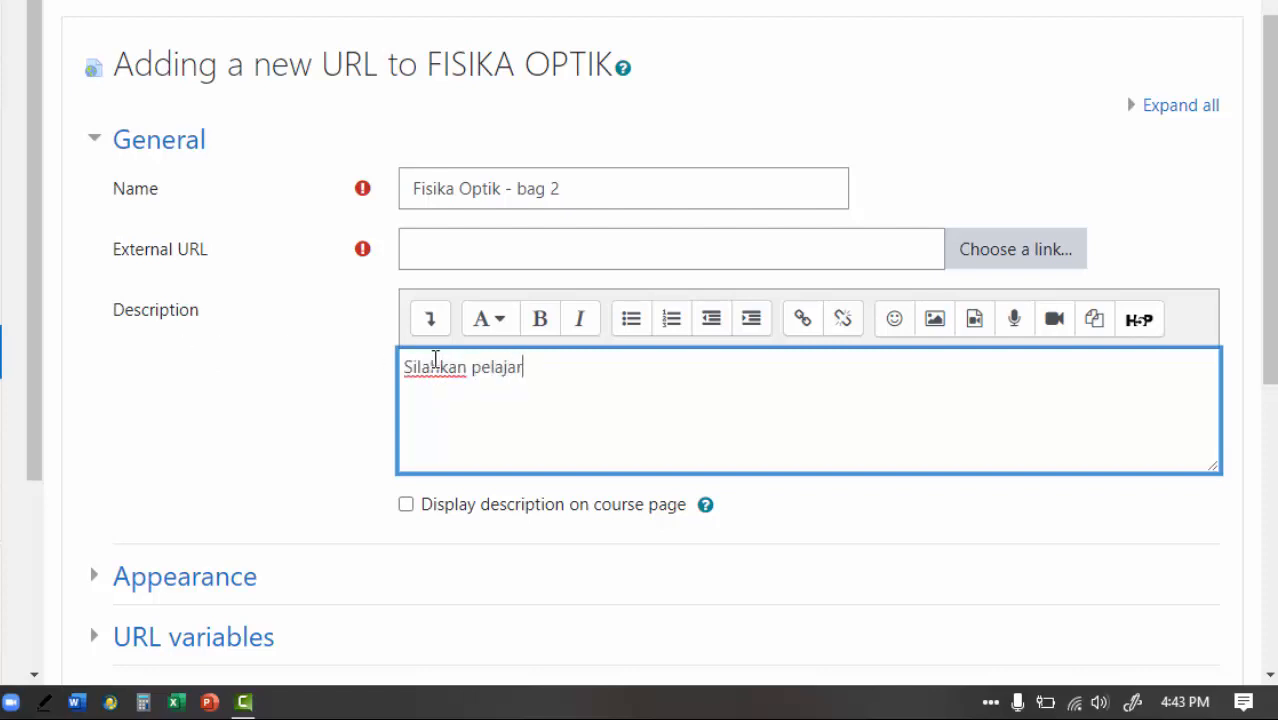
text(i dengan se)
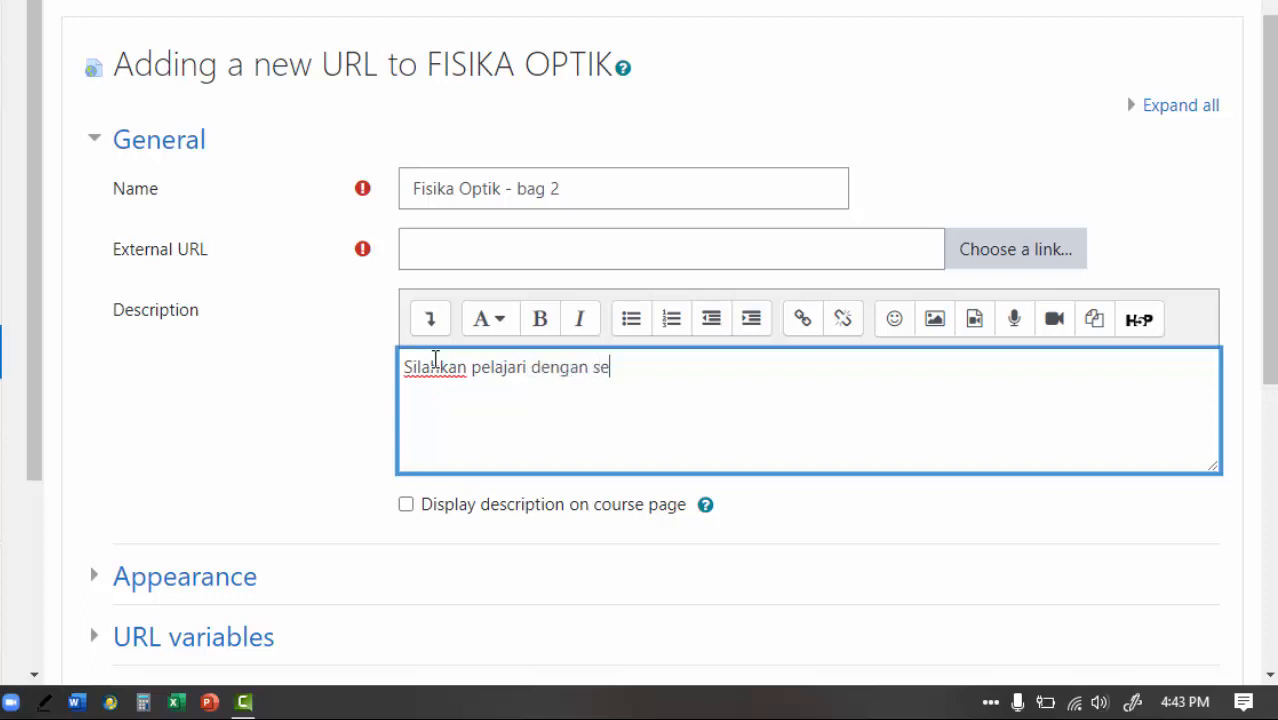
text(ksama.)
click(406, 506)
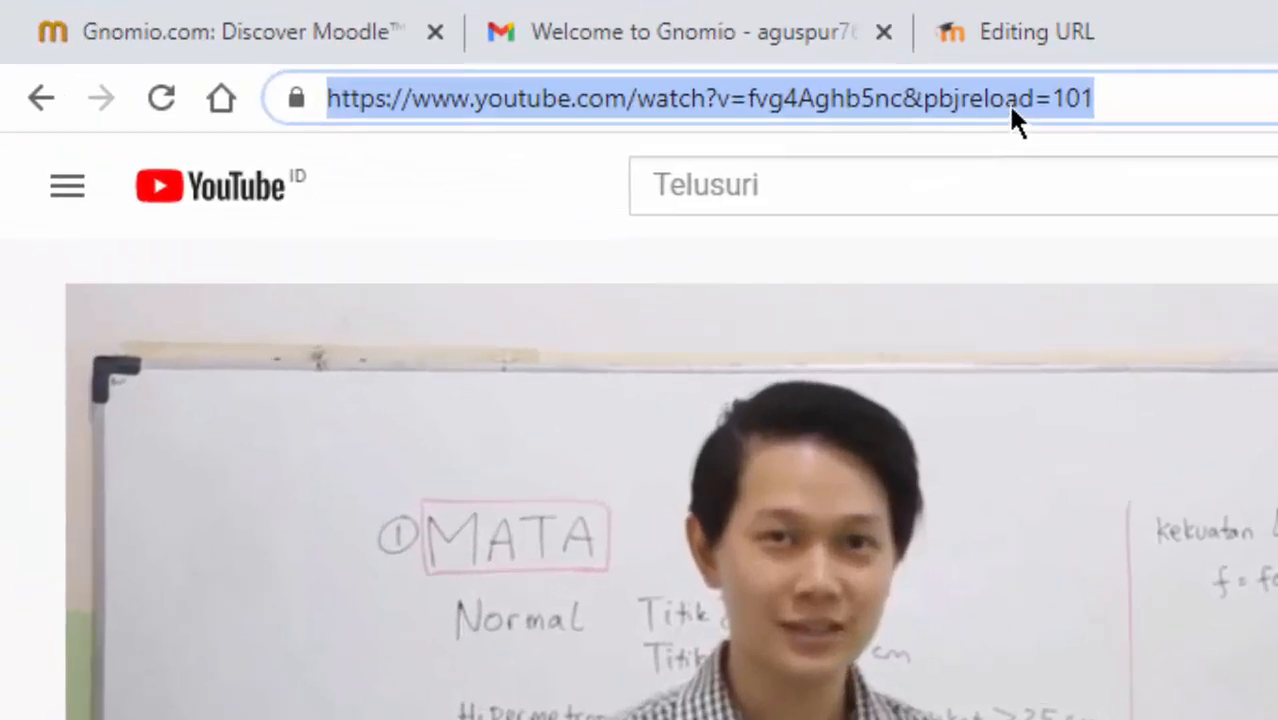
- Copy the YouTube video's address again and paste it as the resource's External URL
right_click(1010, 110)
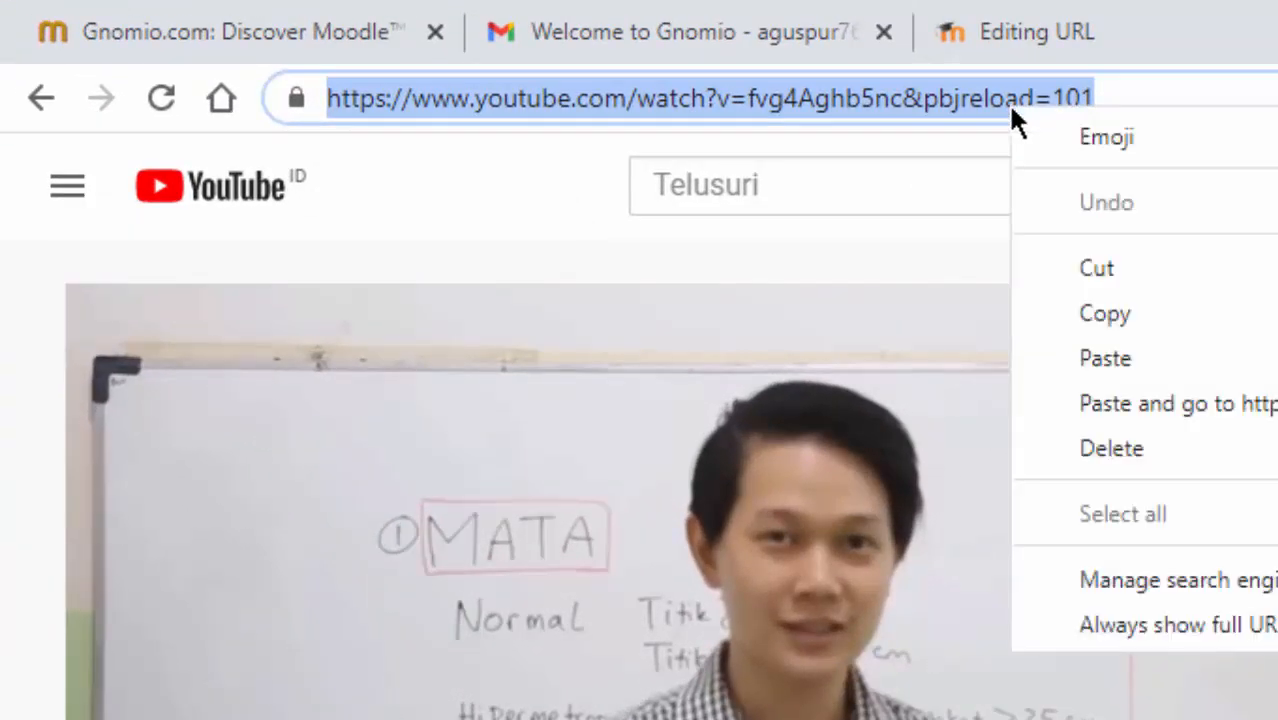
click(1116, 313)
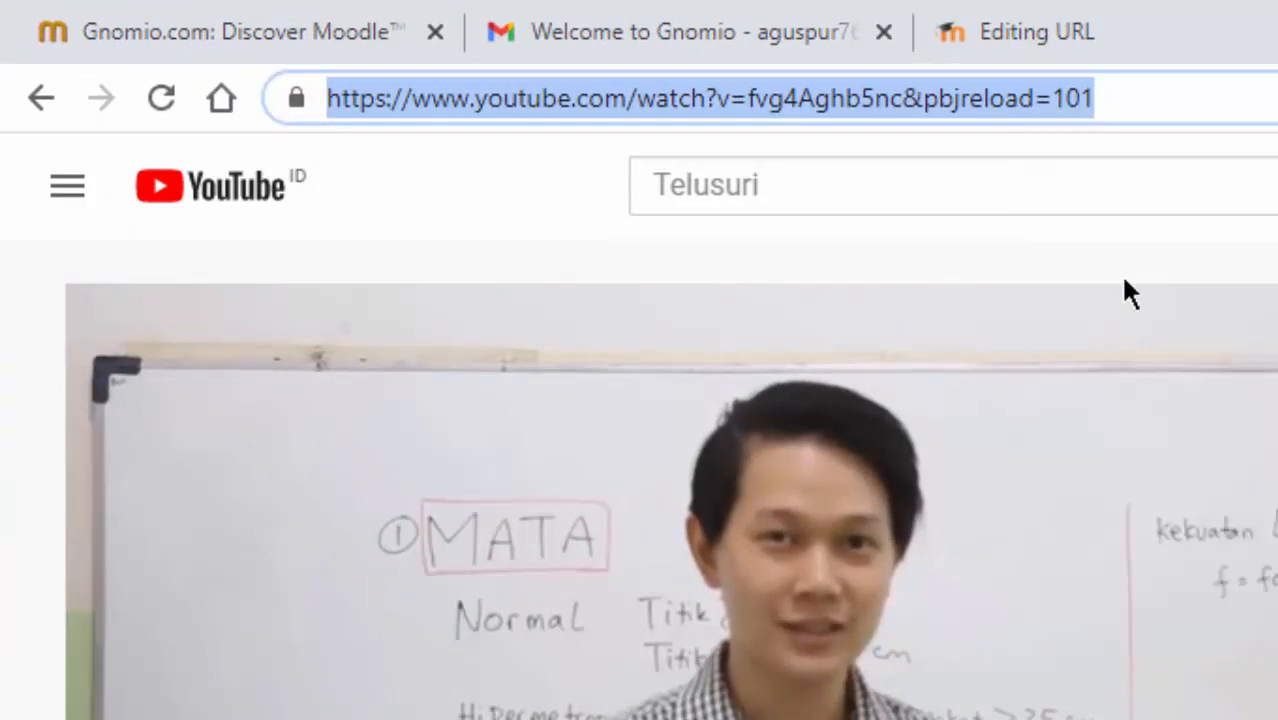
click(1158, 32)
click(516, 278)
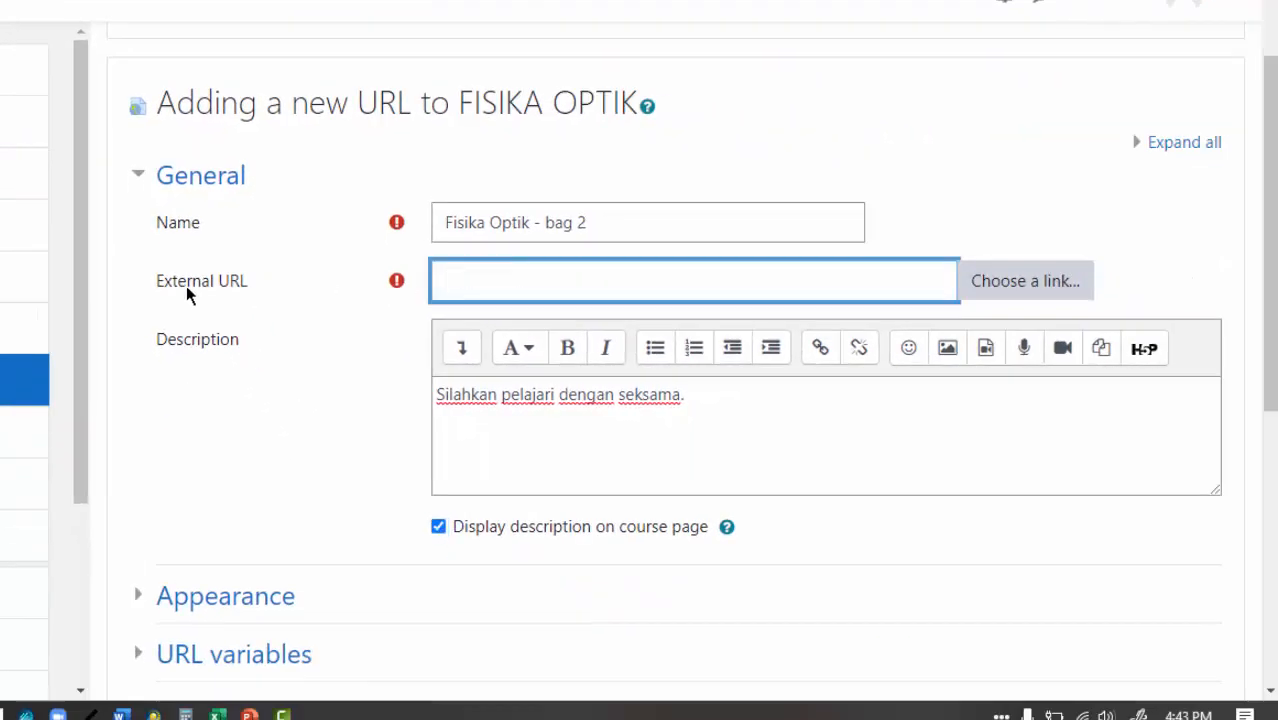
right_click(447, 284)
click(501, 451)
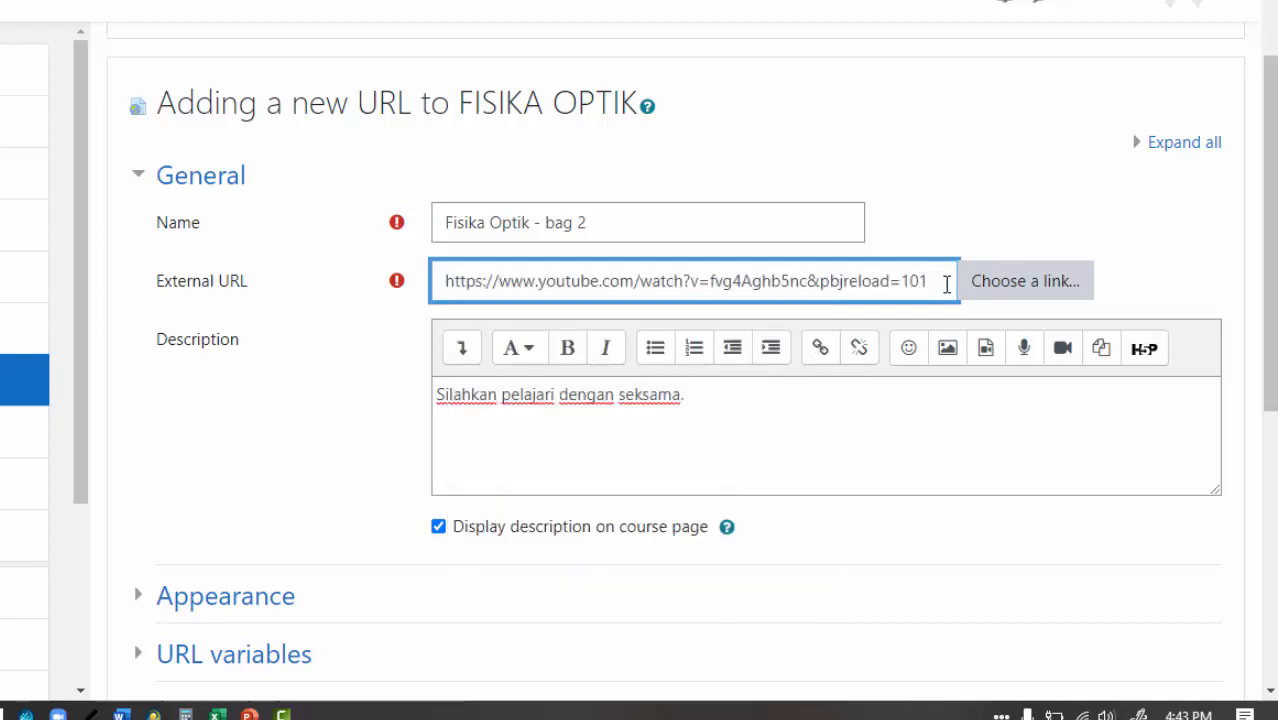
- Set the URL resource's display appearance to Embed
scroll(930, 291, down, 2)
scroll(930, 291, up, 1)
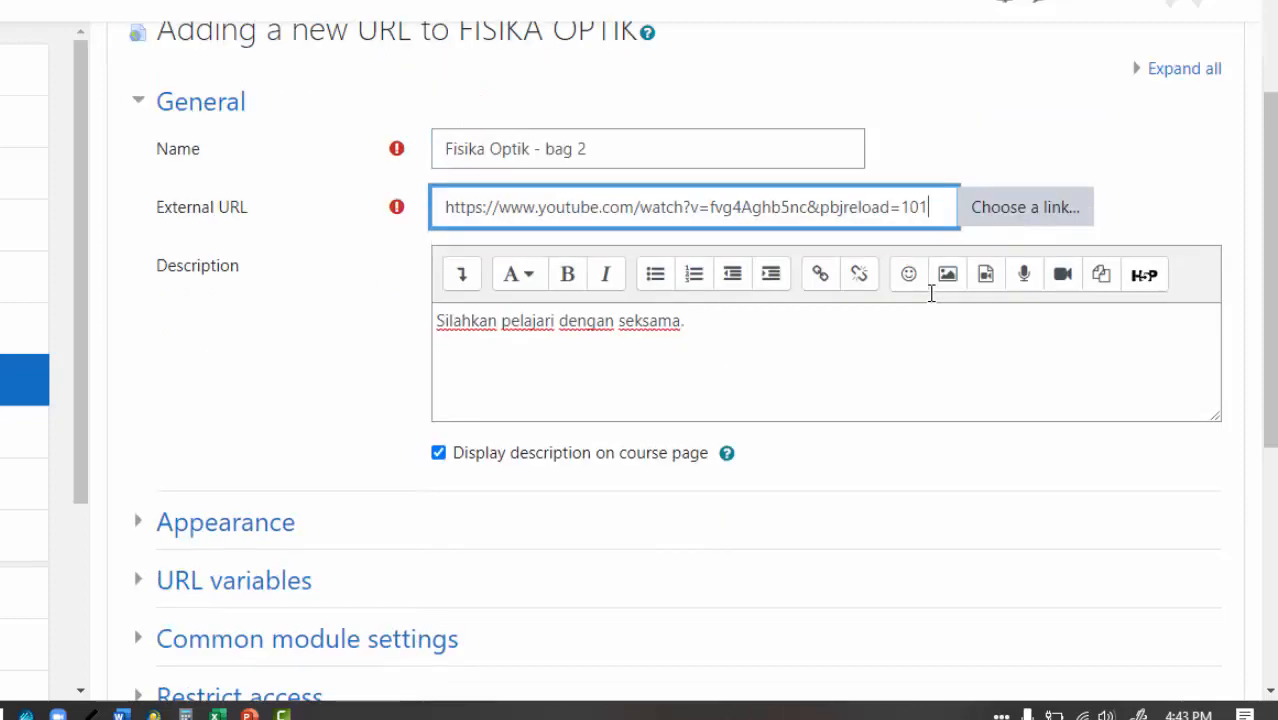
scroll(850, 310, down, 2)
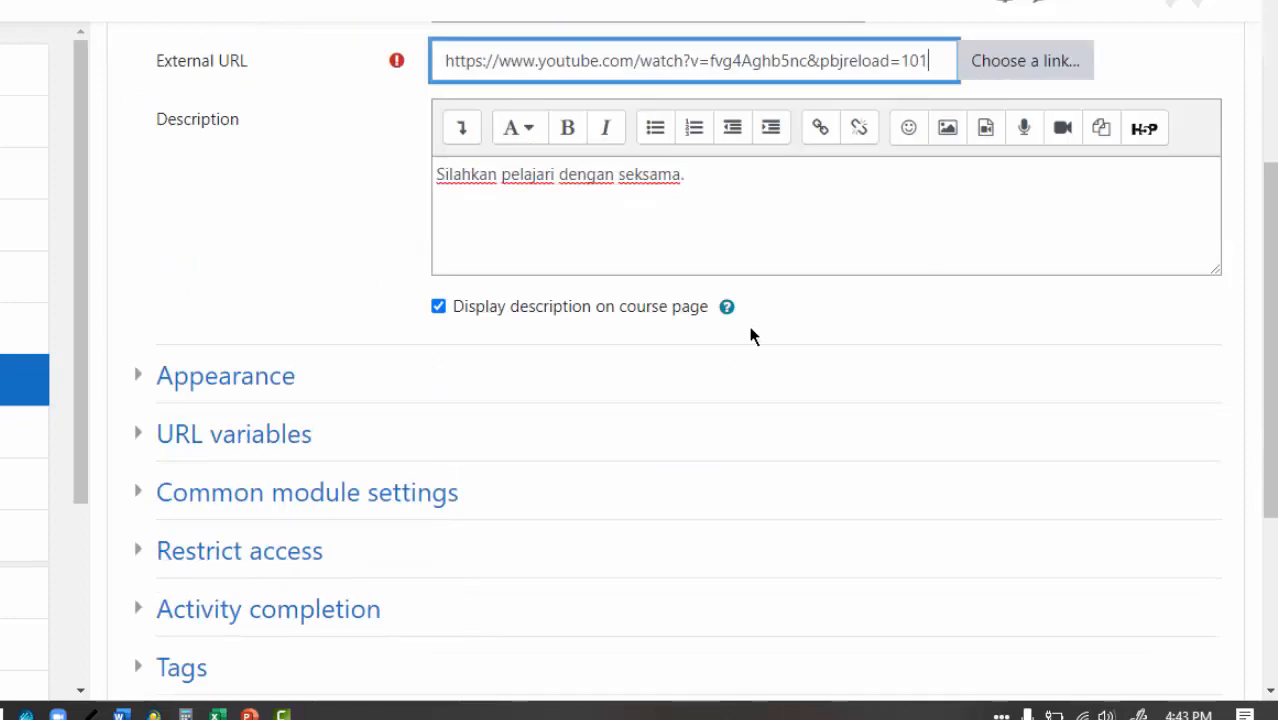
click(229, 380)
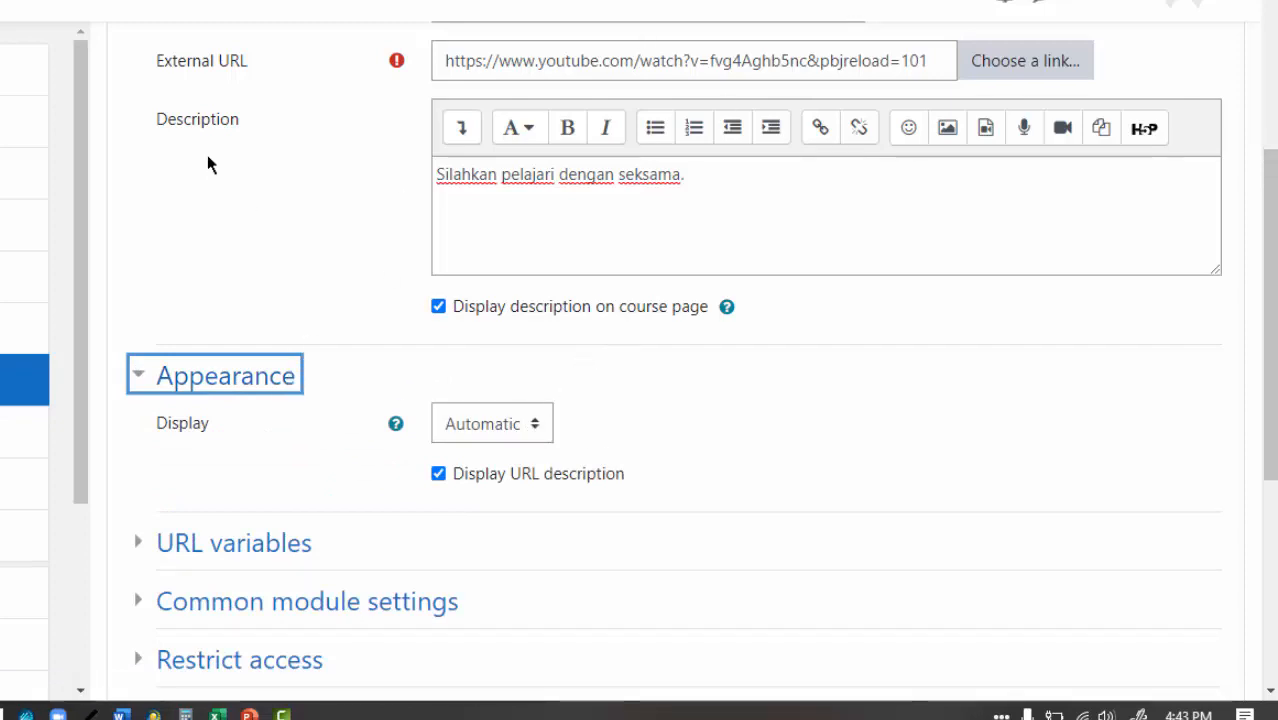
click(532, 424)
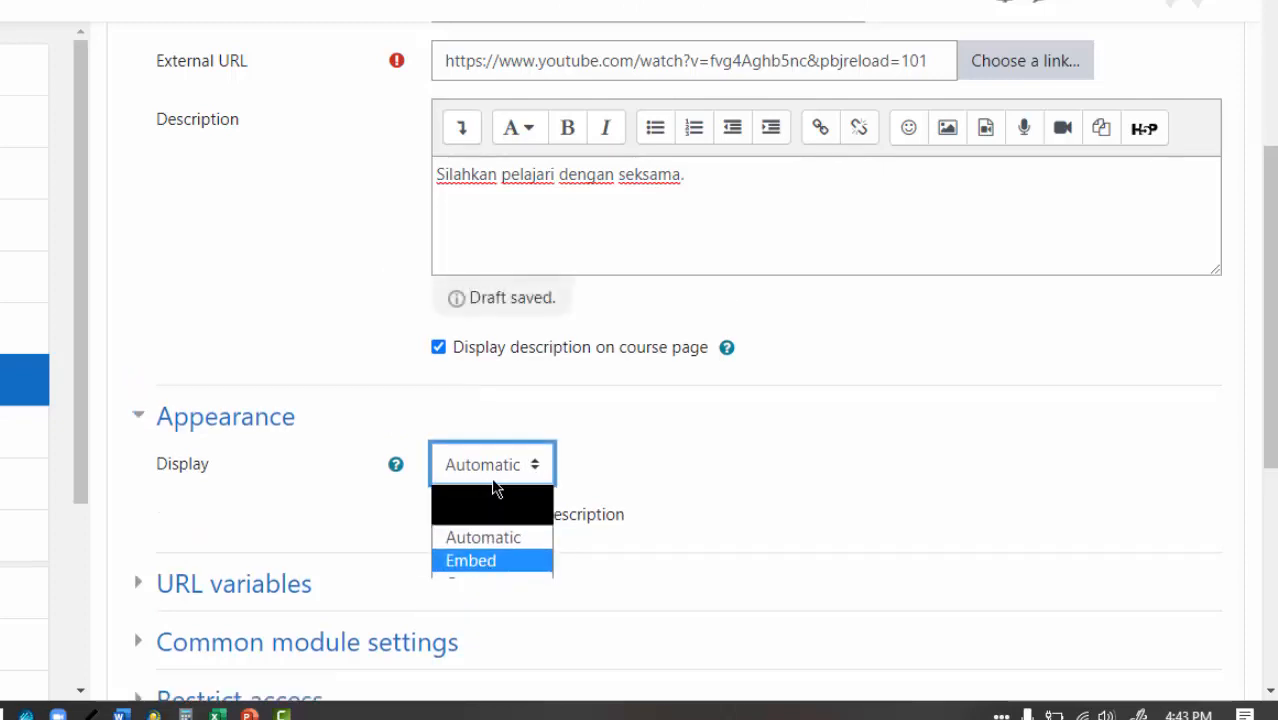
click(532, 468)
click(533, 470)
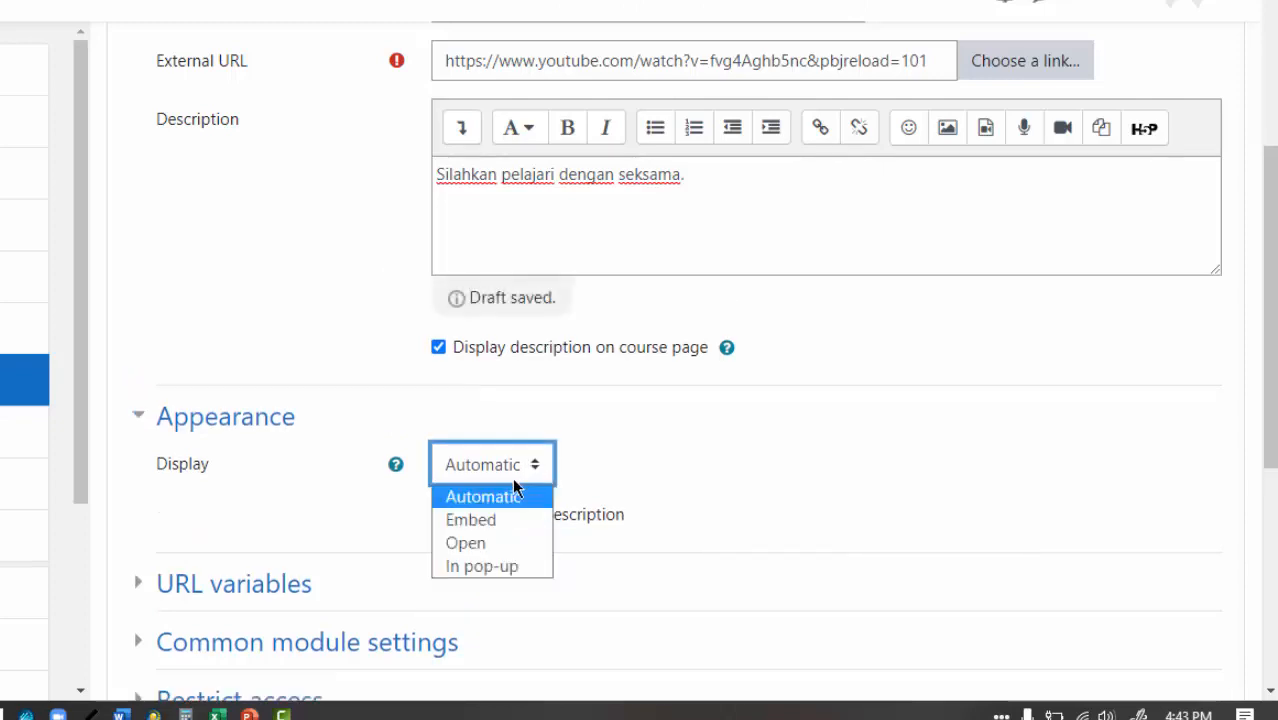
click(478, 526)
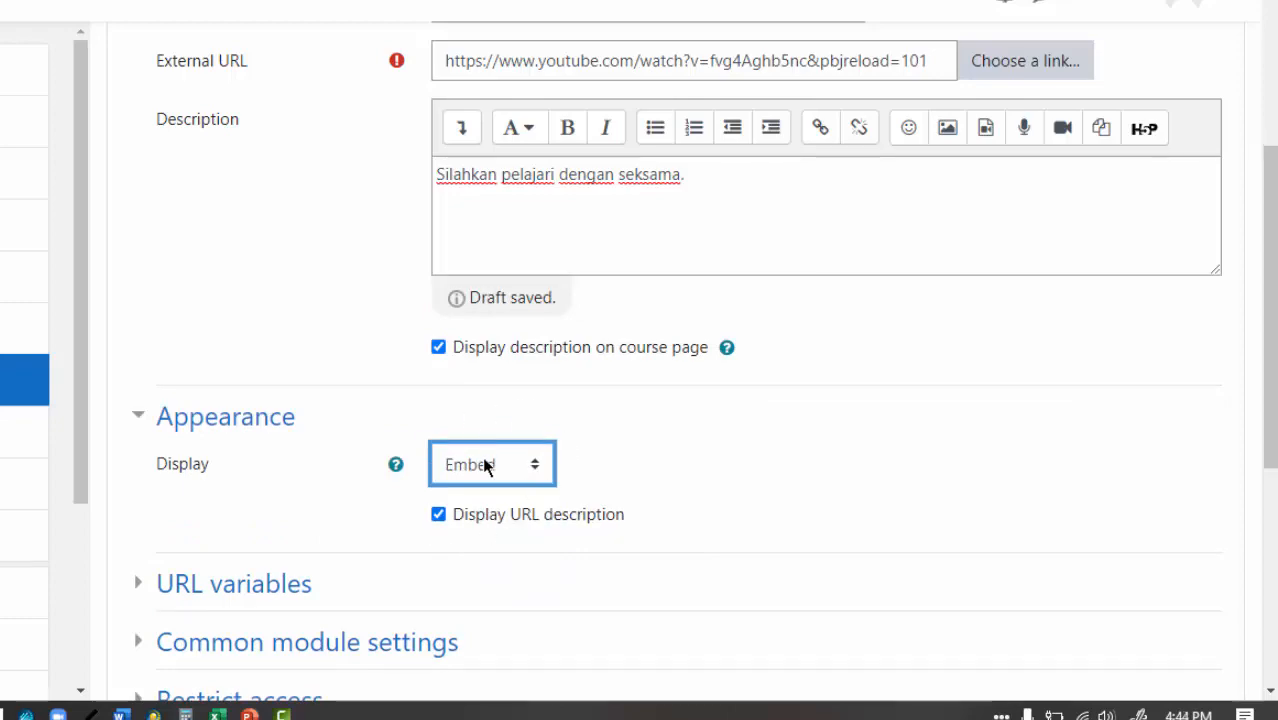
- Save the URL resource and return to the course
scroll(600, 450, down, 2)
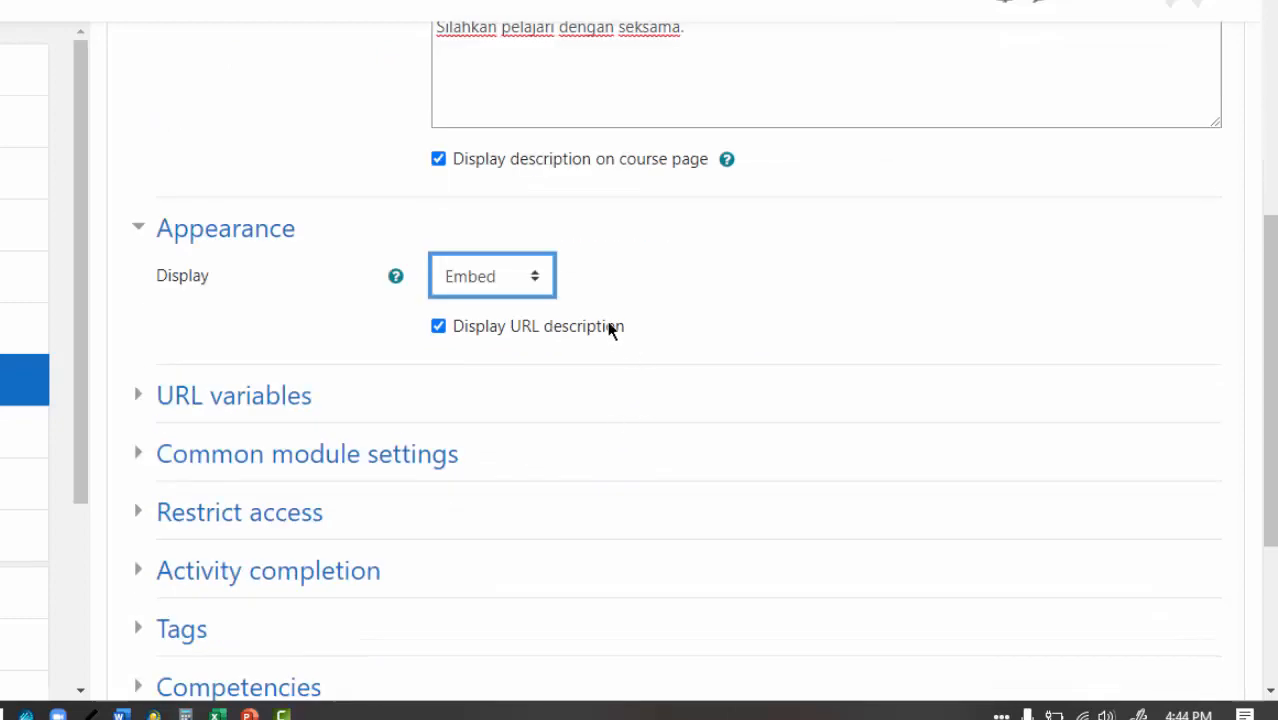
scroll(610, 330, down, 3)
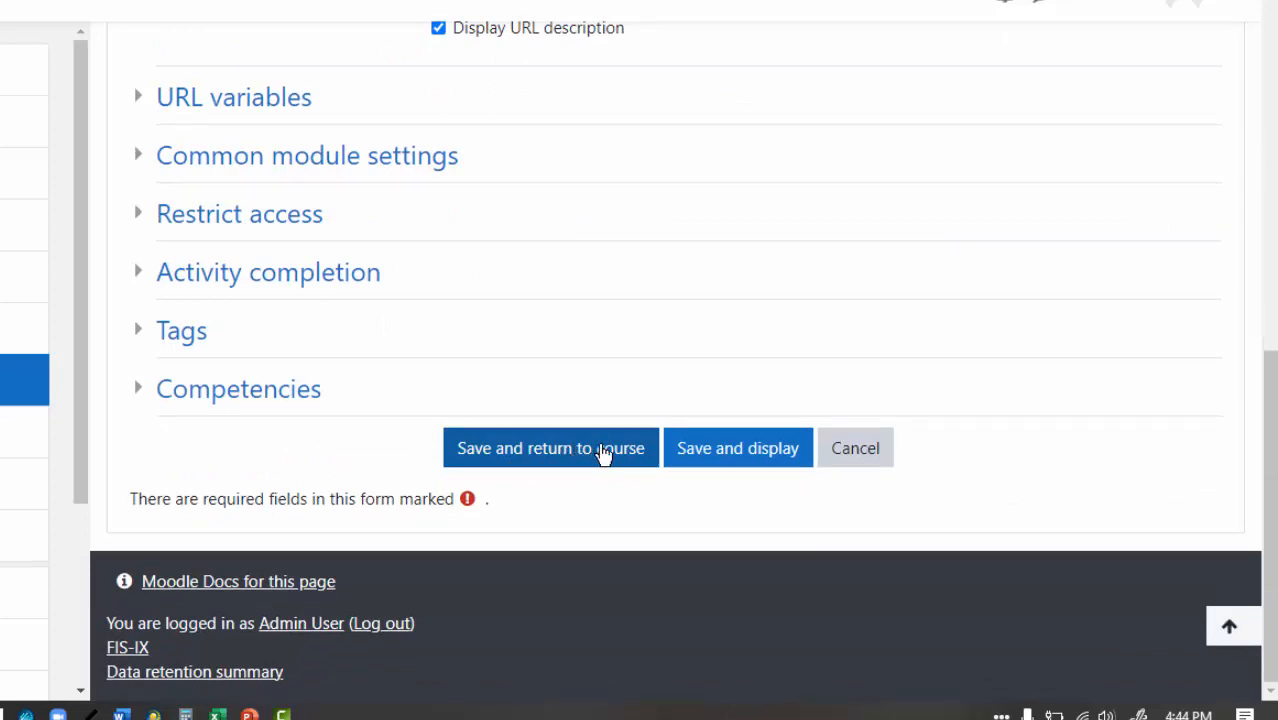
click(603, 452)
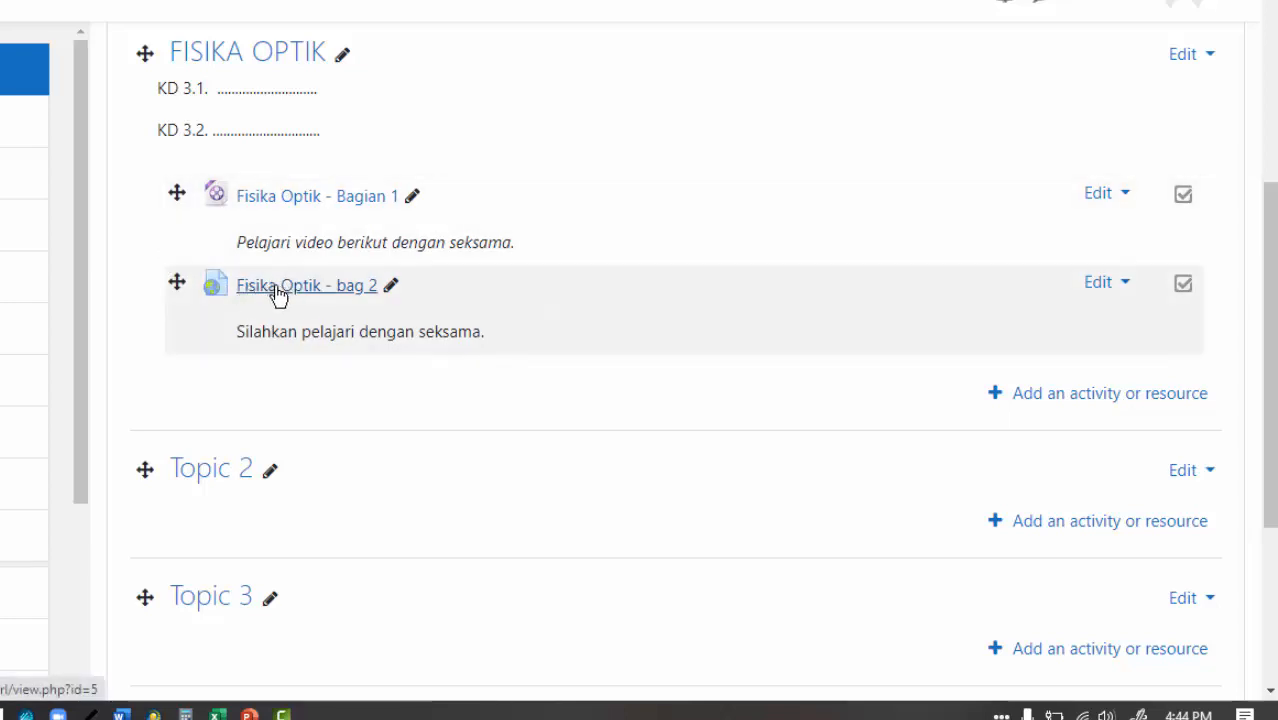
- Open the Fisika Optik - bag 2 resource and preview its embedded YouTube video inline and in full screen
click(319, 289)
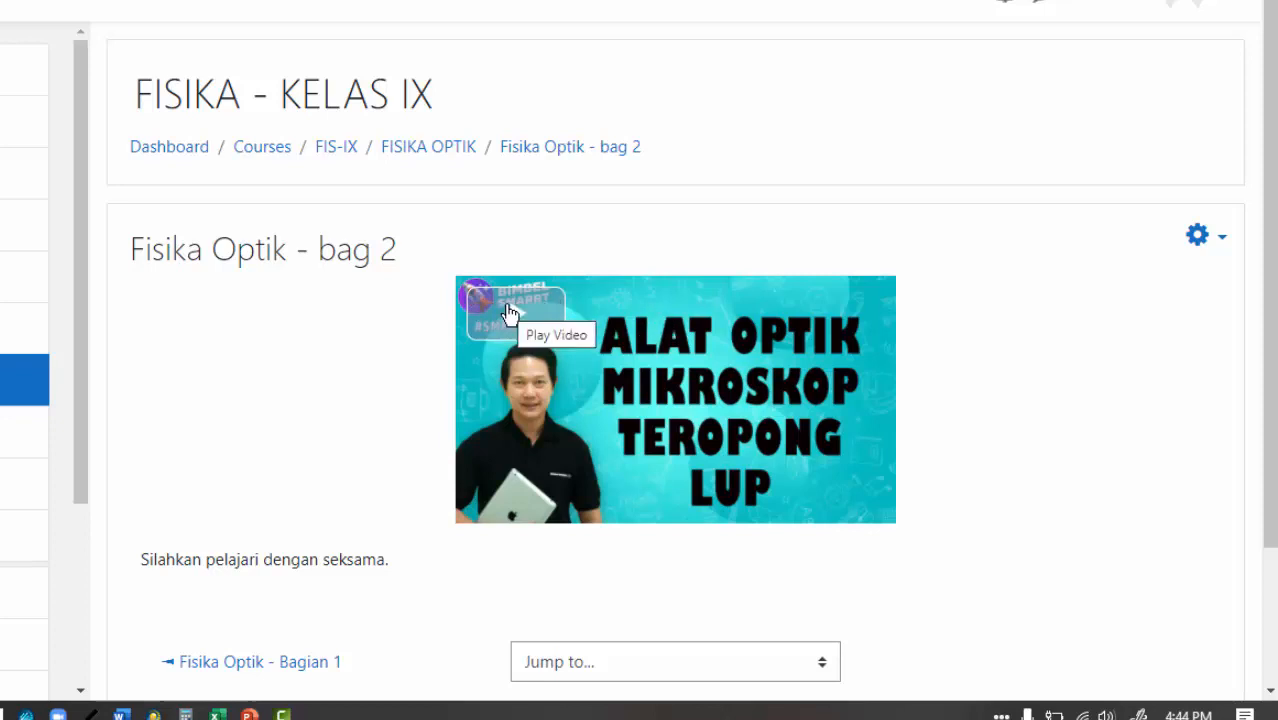
click(509, 313)
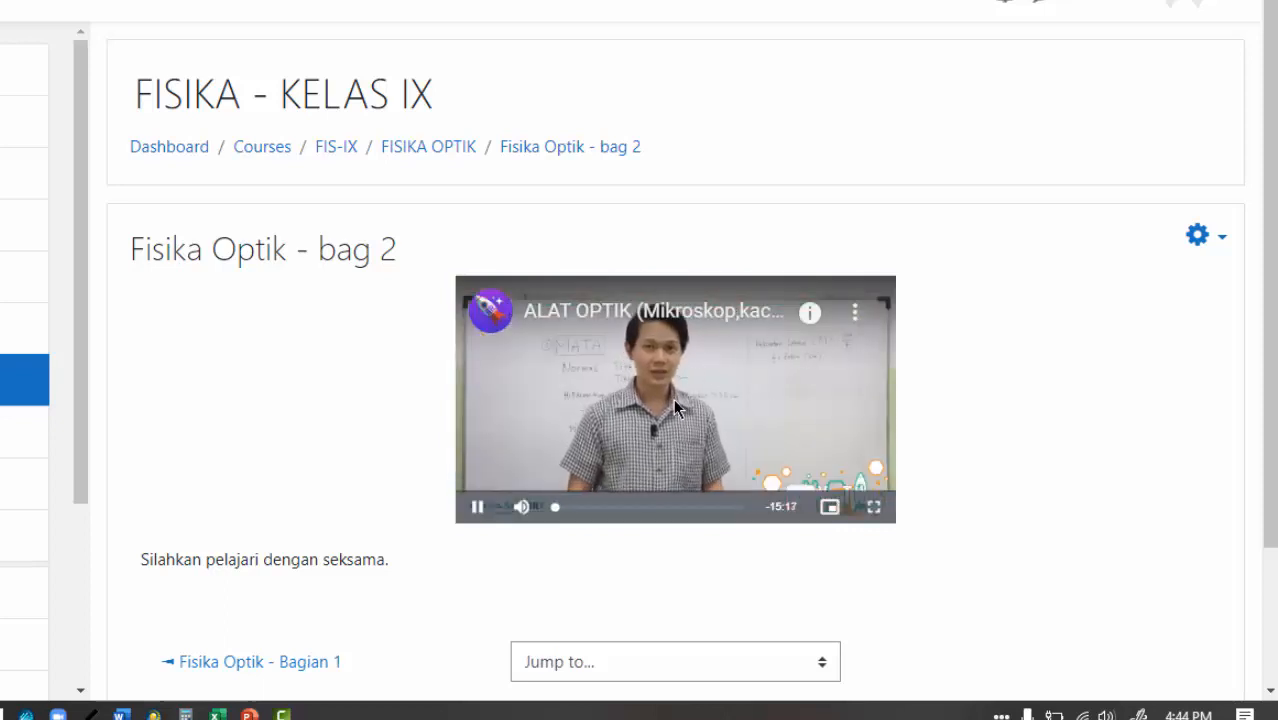
click(477, 507)
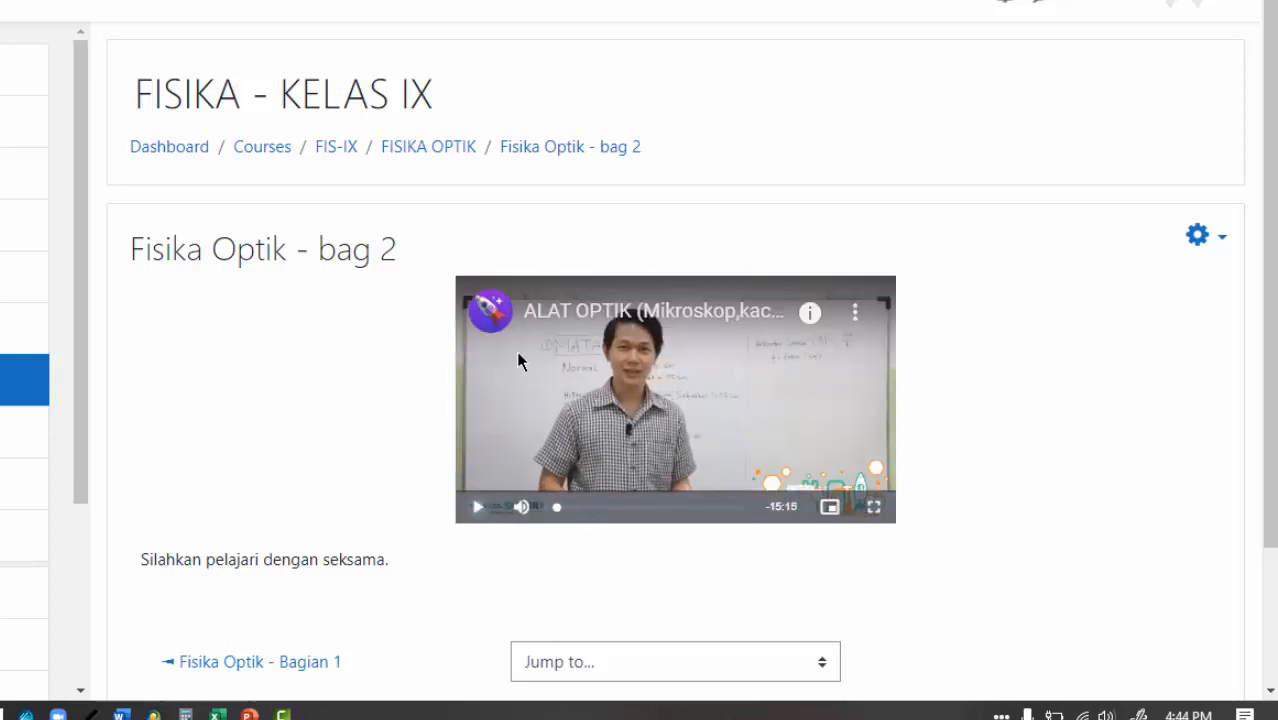
click(874, 512)
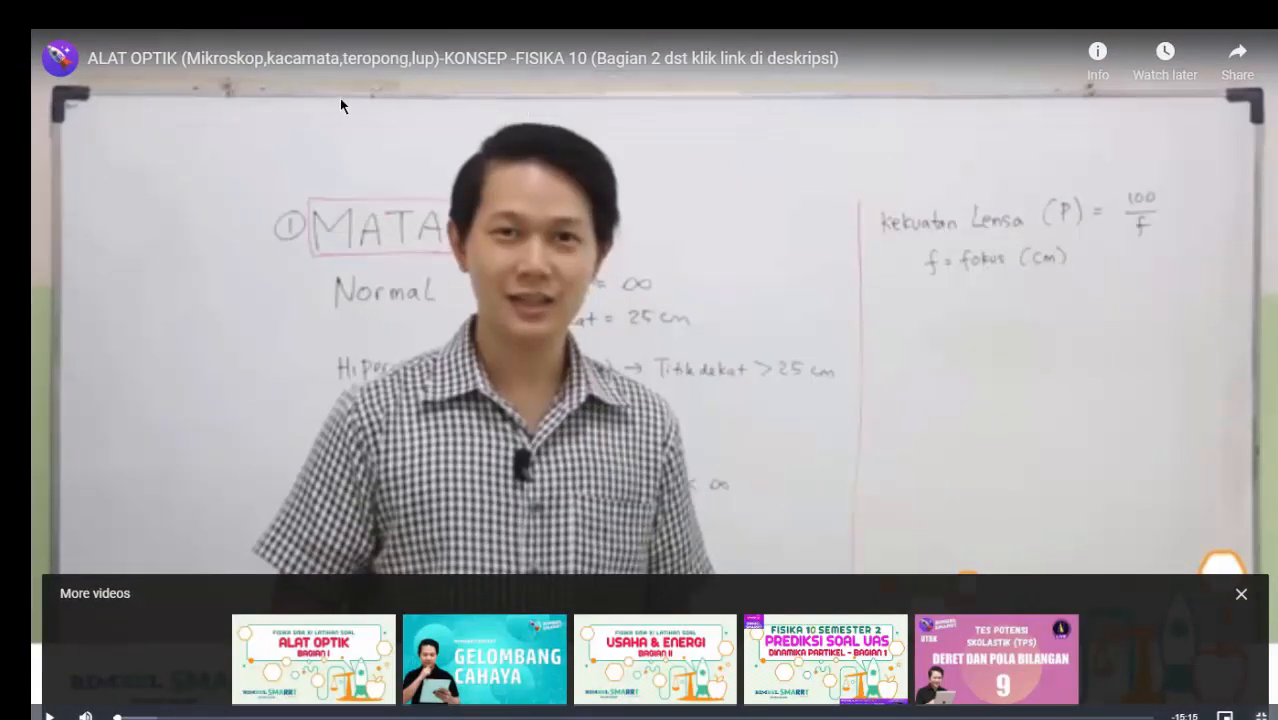
key(Escape)
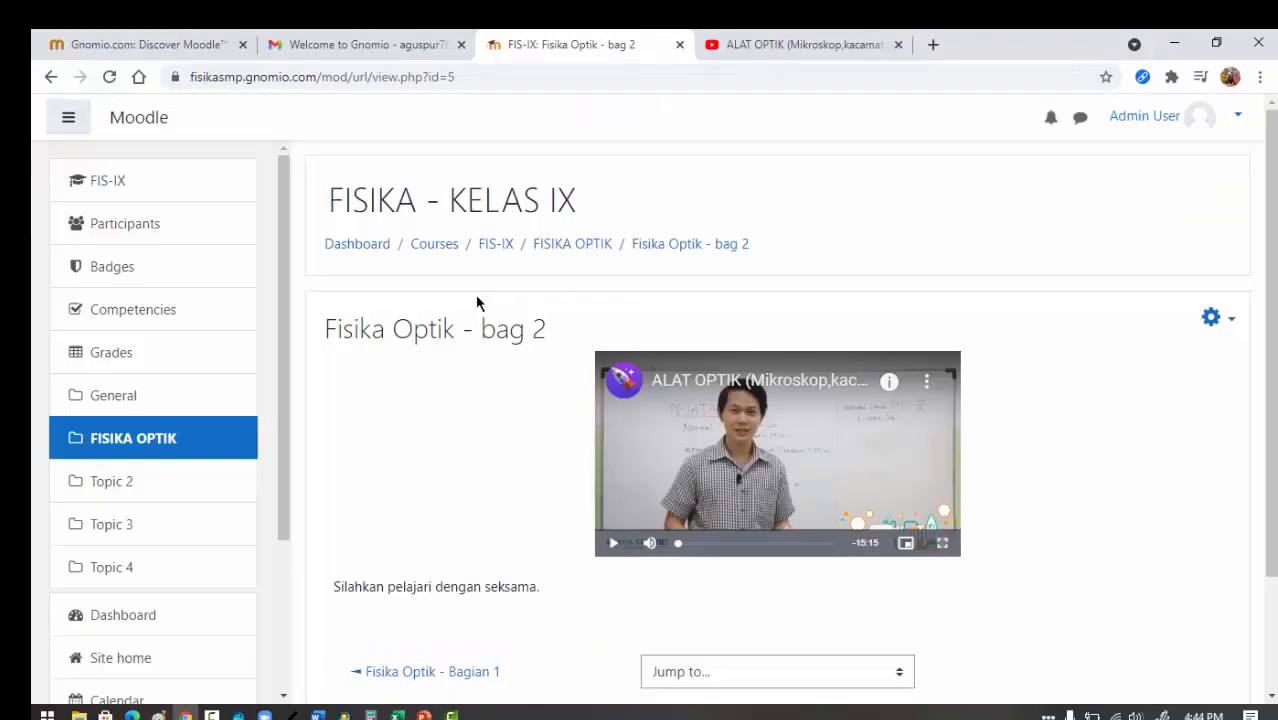